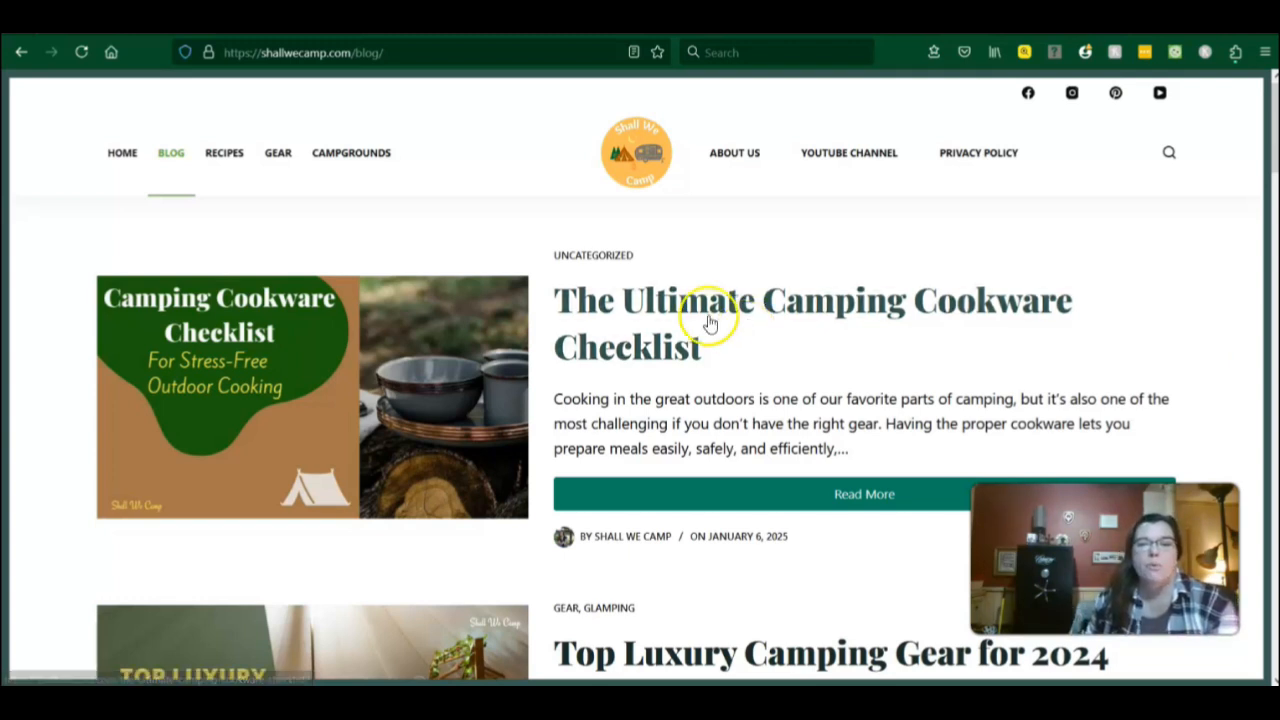
Open the blog post "The Ultimate Camping Cookware Checklist" and look through its header image, table of contents and opening sections
{"action": "left_click", "coordinate": [845, 326]}
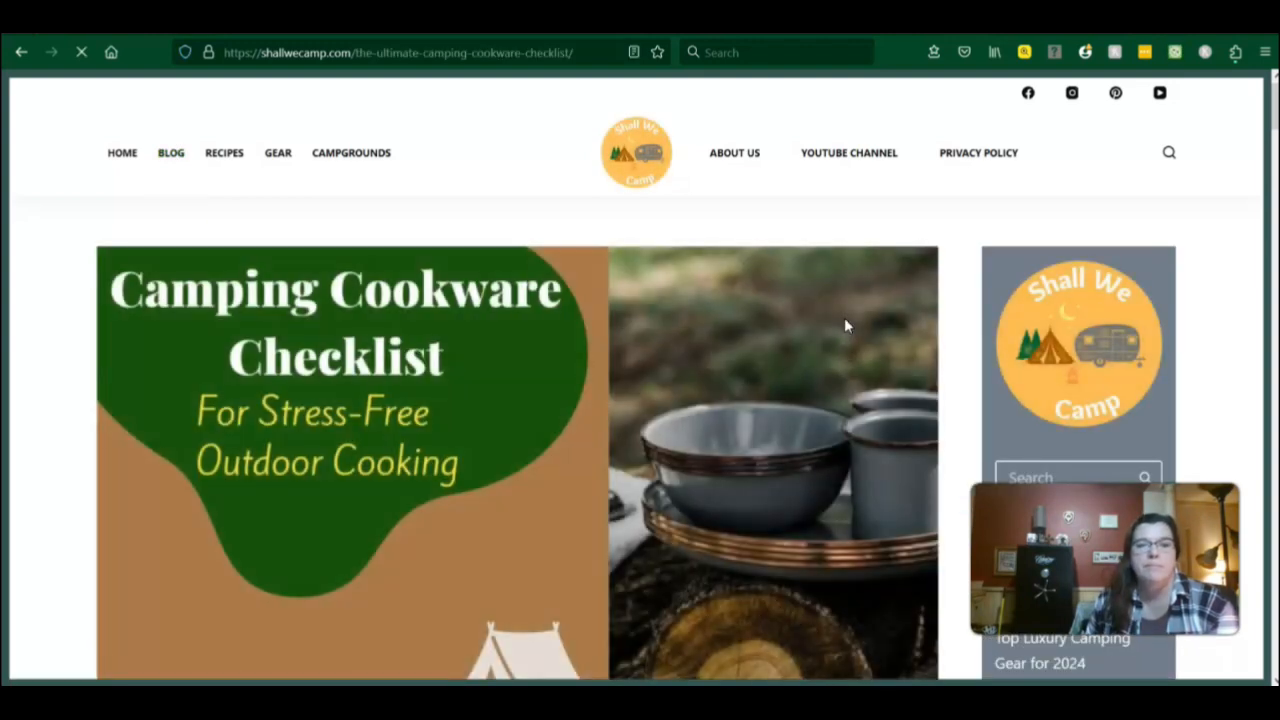
{"action": "left_click", "coordinate": [632, 348]}
{"action": "scroll", "coordinate": [632, 348], "scroll_direction": "down", "scroll_amount": 12}
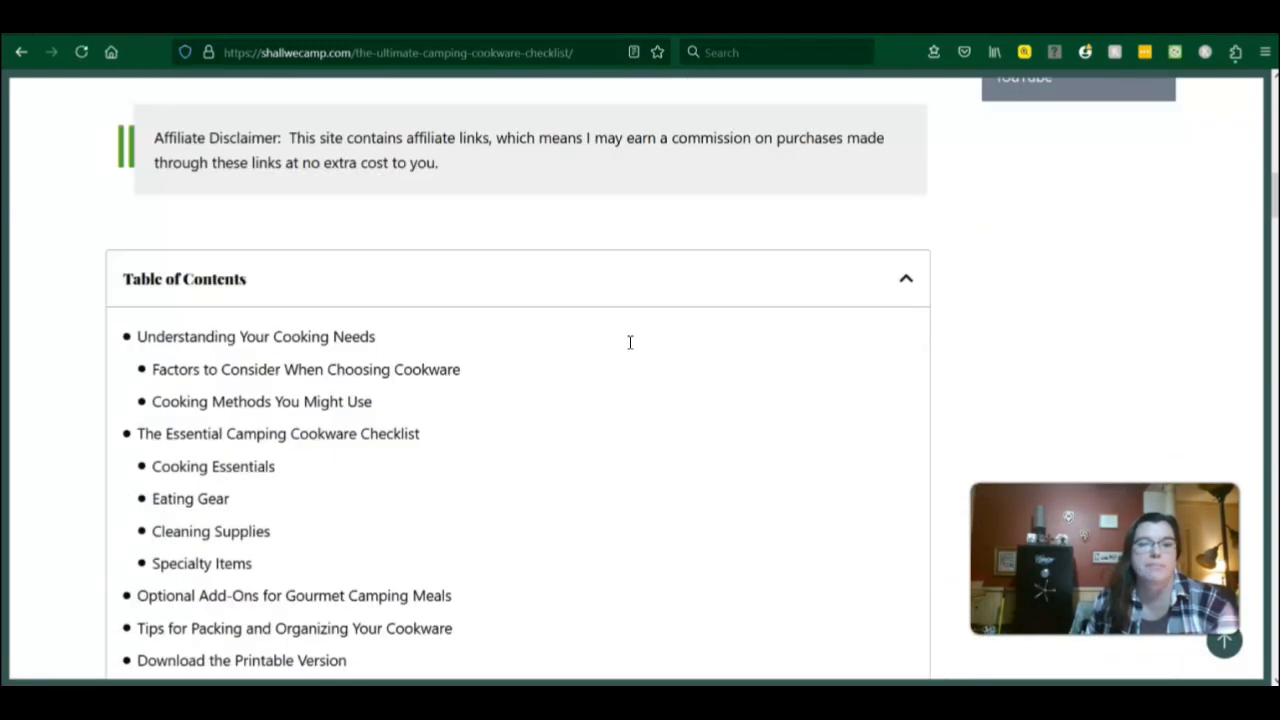
{"action": "scroll", "coordinate": [630, 342], "scroll_direction": "up", "scroll_amount": 12}
{"action": "scroll", "coordinate": [630, 342], "scroll_direction": "up", "scroll_amount": 1}
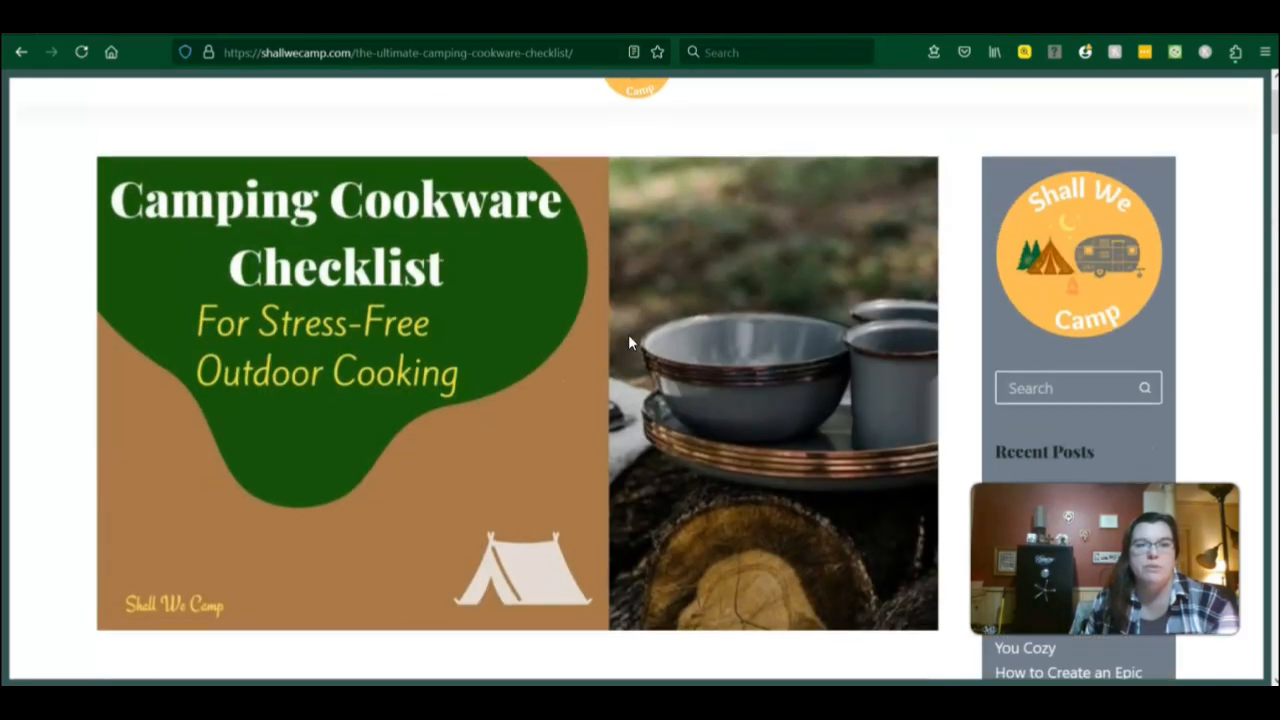
{"action": "left_click", "coordinate": [552, 334]}
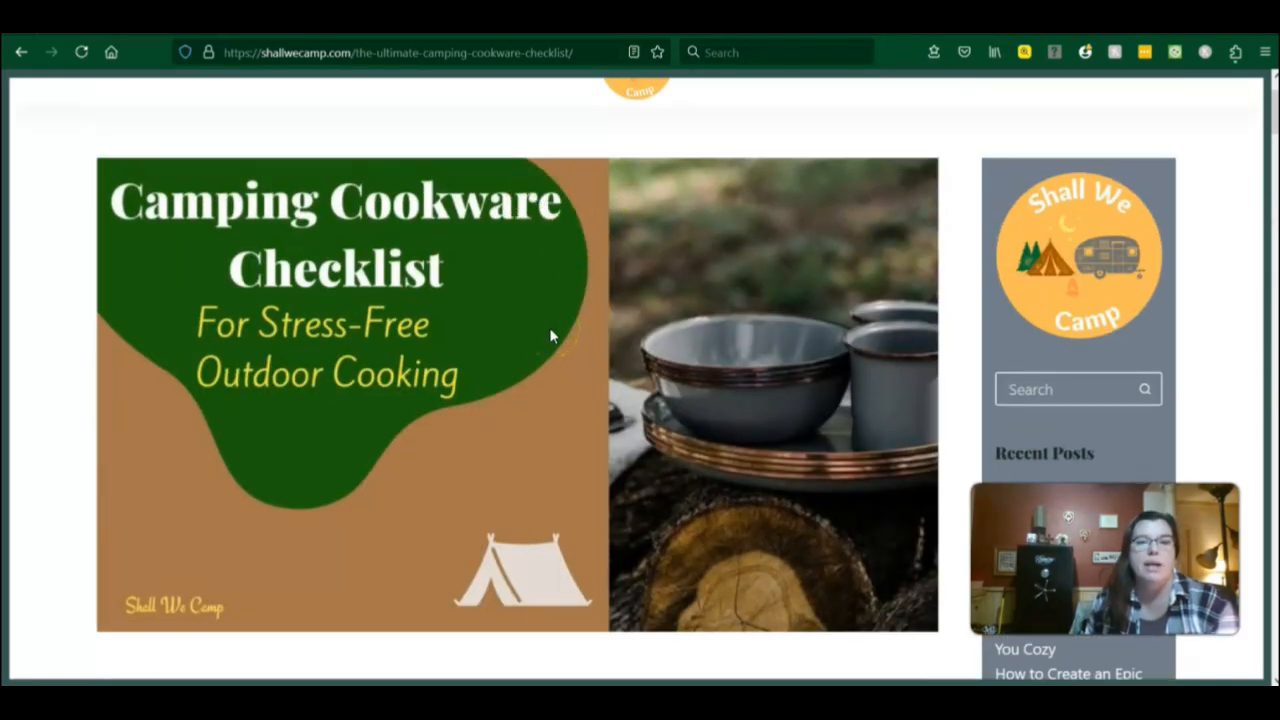
{"action": "scroll", "coordinate": [549, 327], "scroll_direction": "down", "scroll_amount": 10}
{"action": "scroll", "coordinate": [564, 352], "scroll_direction": "down", "scroll_amount": 14}
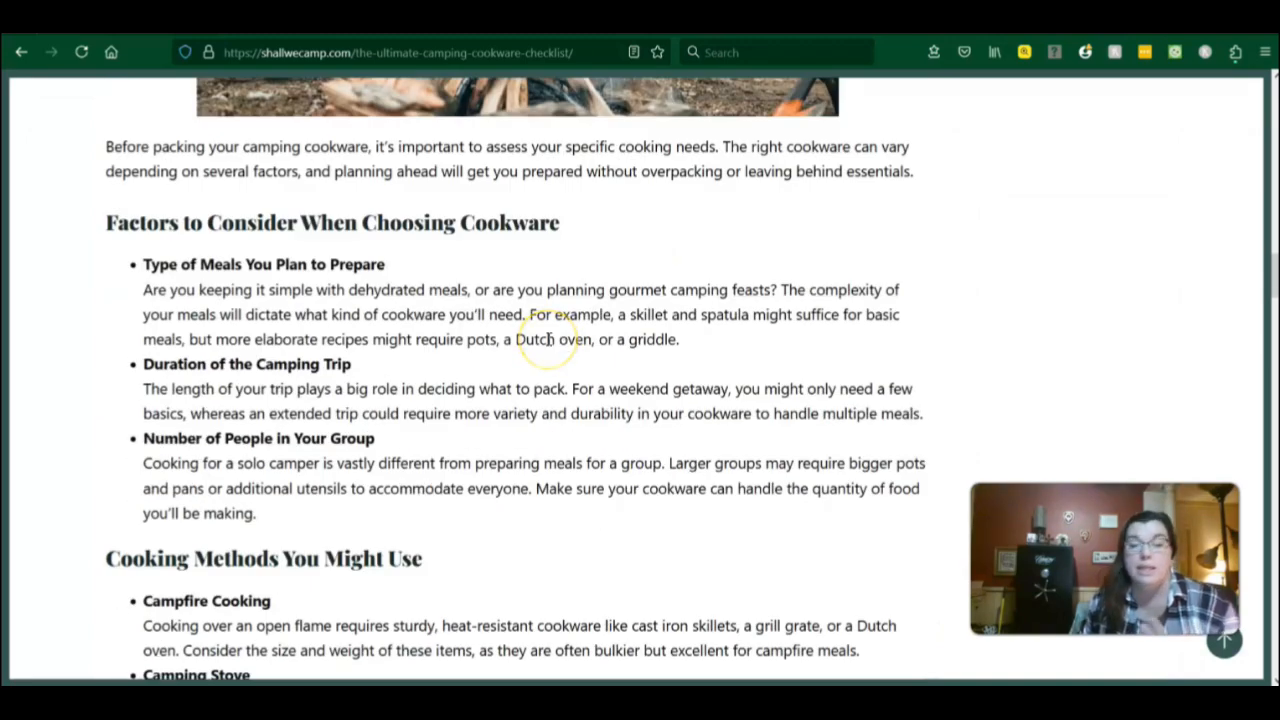
{"action": "scroll", "coordinate": [554, 343], "scroll_direction": "up", "scroll_amount": 15}
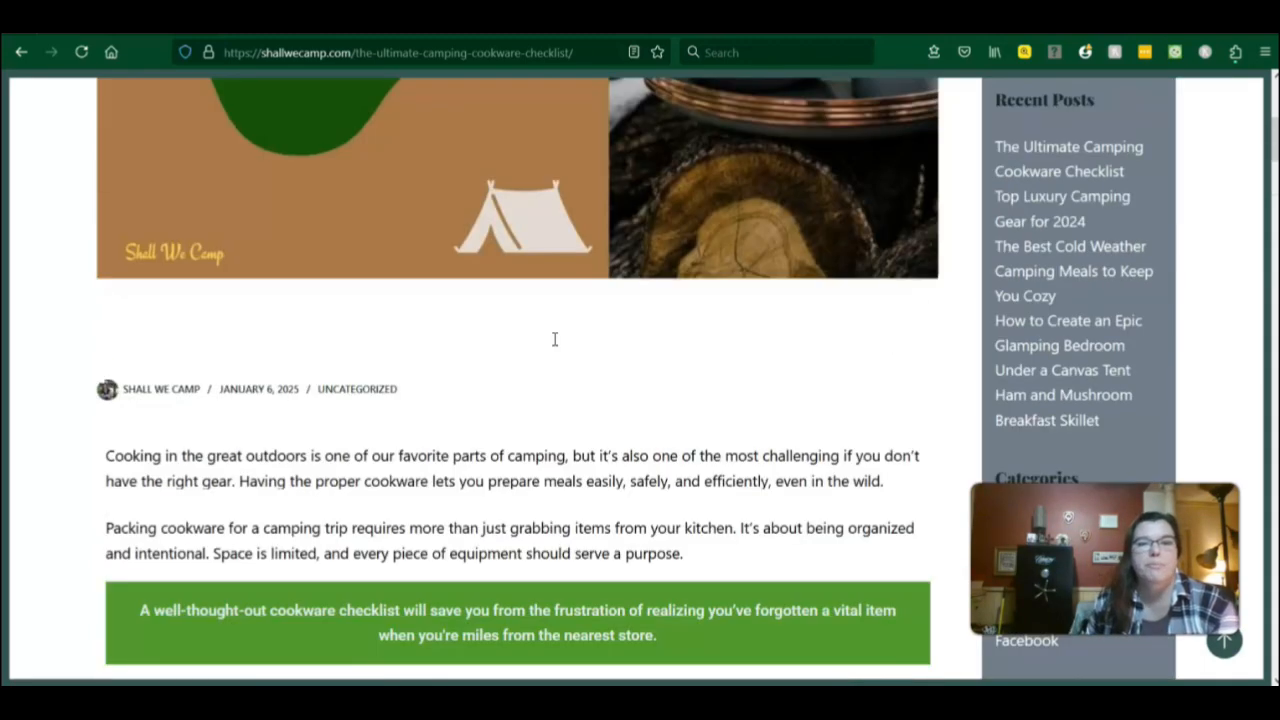
{"action": "scroll", "coordinate": [554, 339], "scroll_direction": "up", "scroll_amount": 4}
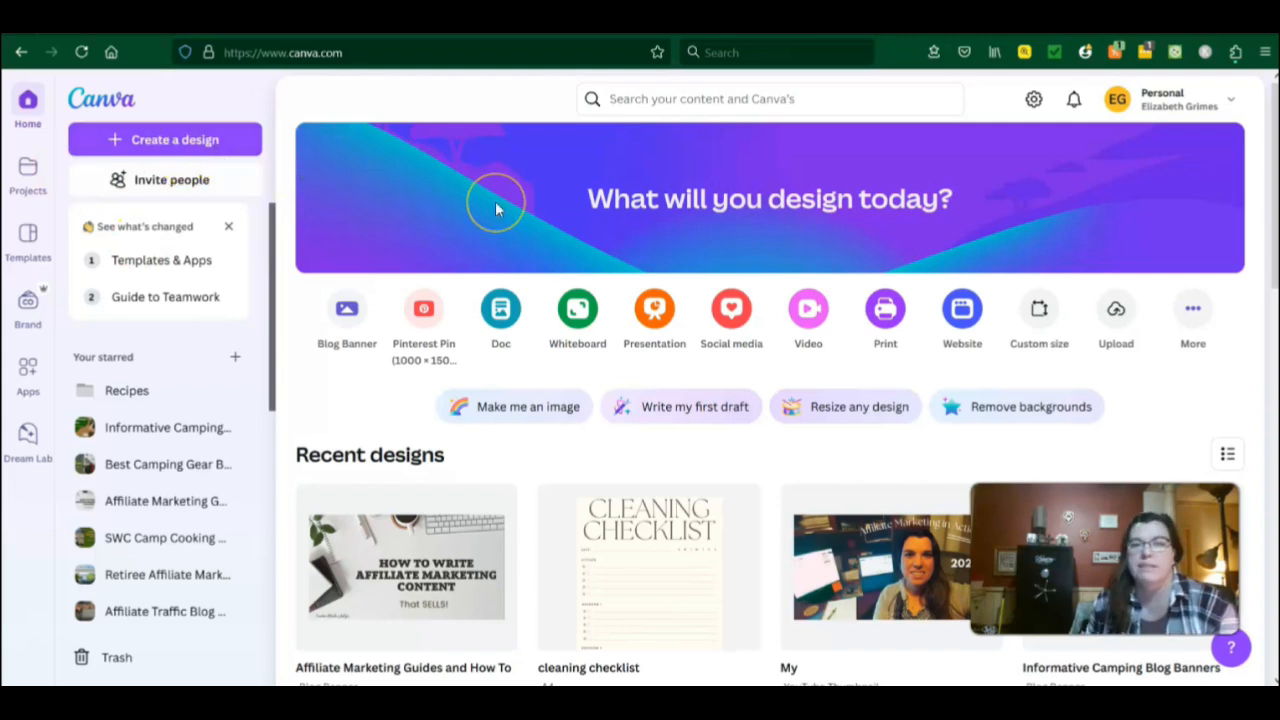
Switch to Canva, search for "camping checklist", and start customizing the Cream and Beige Organic Warm Camping Checklist template
{"action": "left_click", "coordinate": [646, 100]}
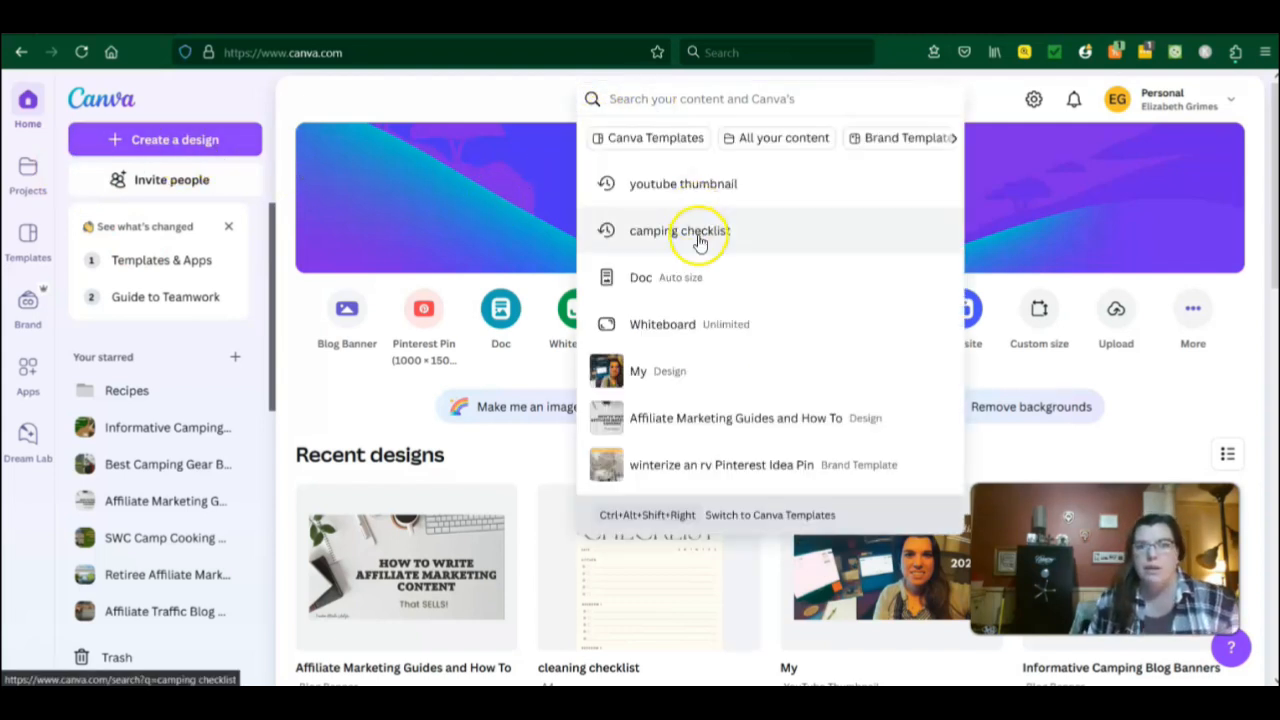
{"action": "left_click", "coordinate": [699, 240]}
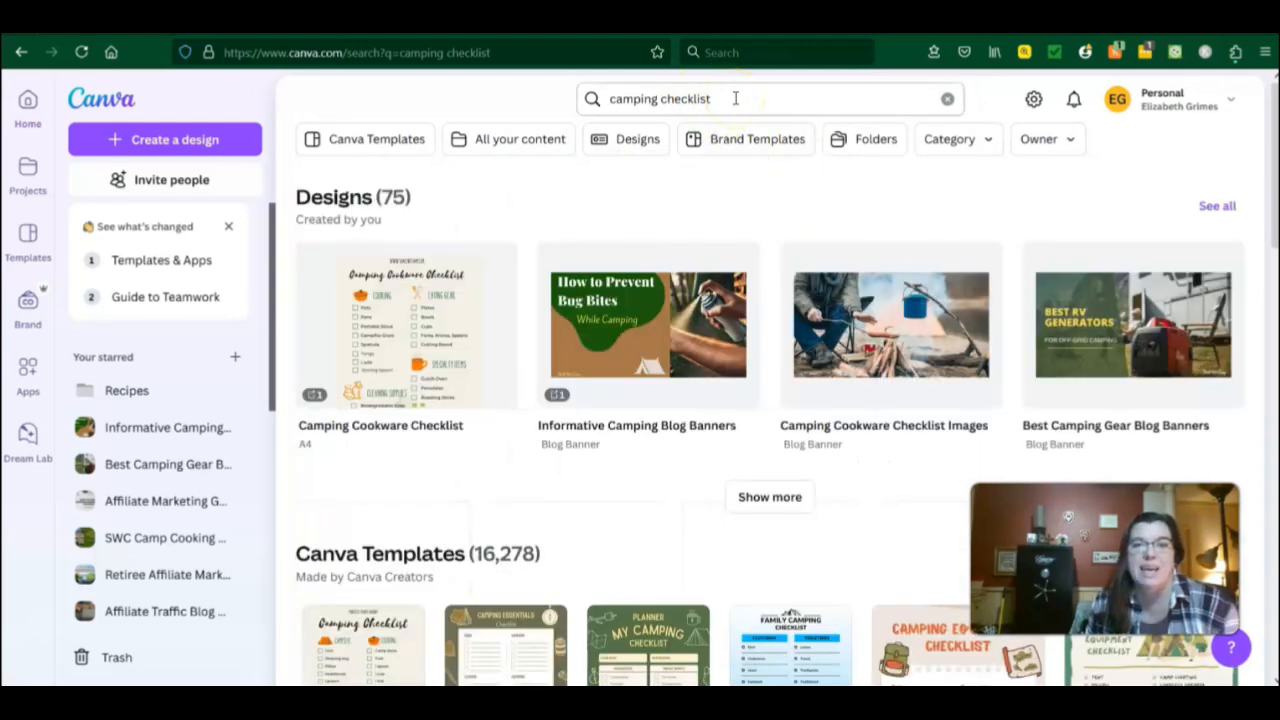
{"action": "scroll", "coordinate": [714, 240], "scroll_direction": "down", "scroll_amount": 3}
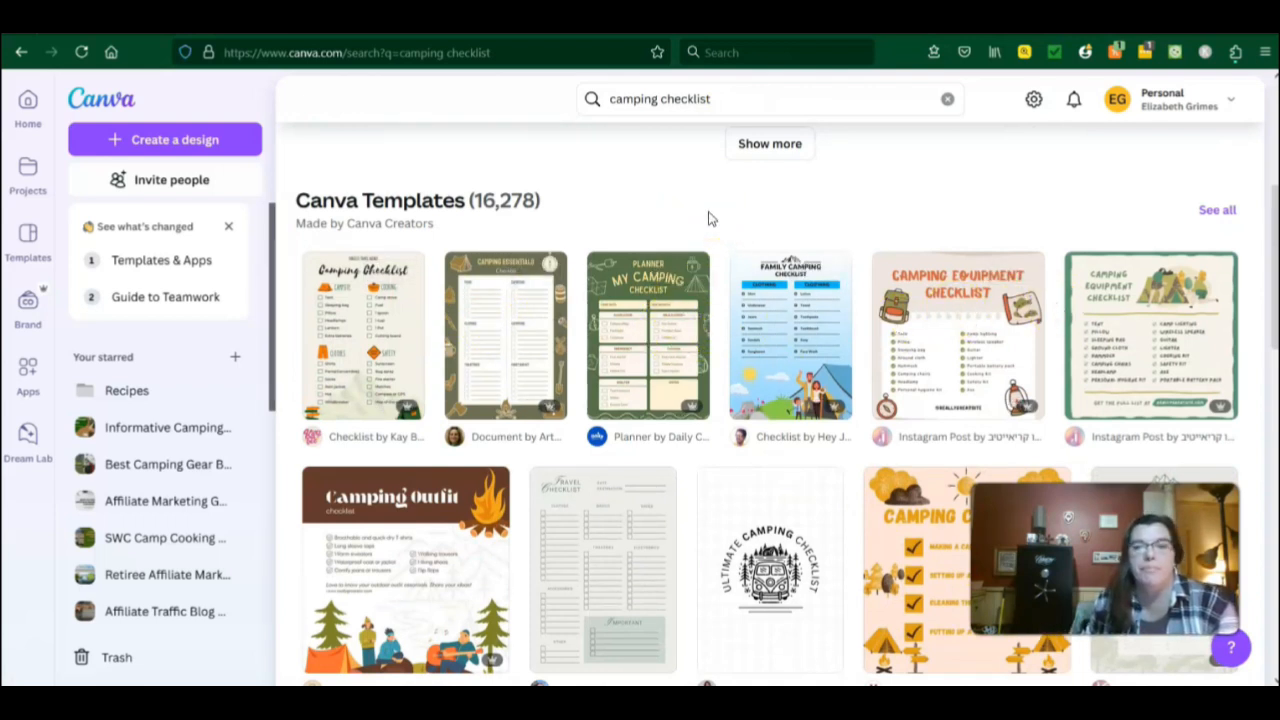
{"action": "scroll", "coordinate": [820, 340], "scroll_direction": "down", "scroll_amount": 5}
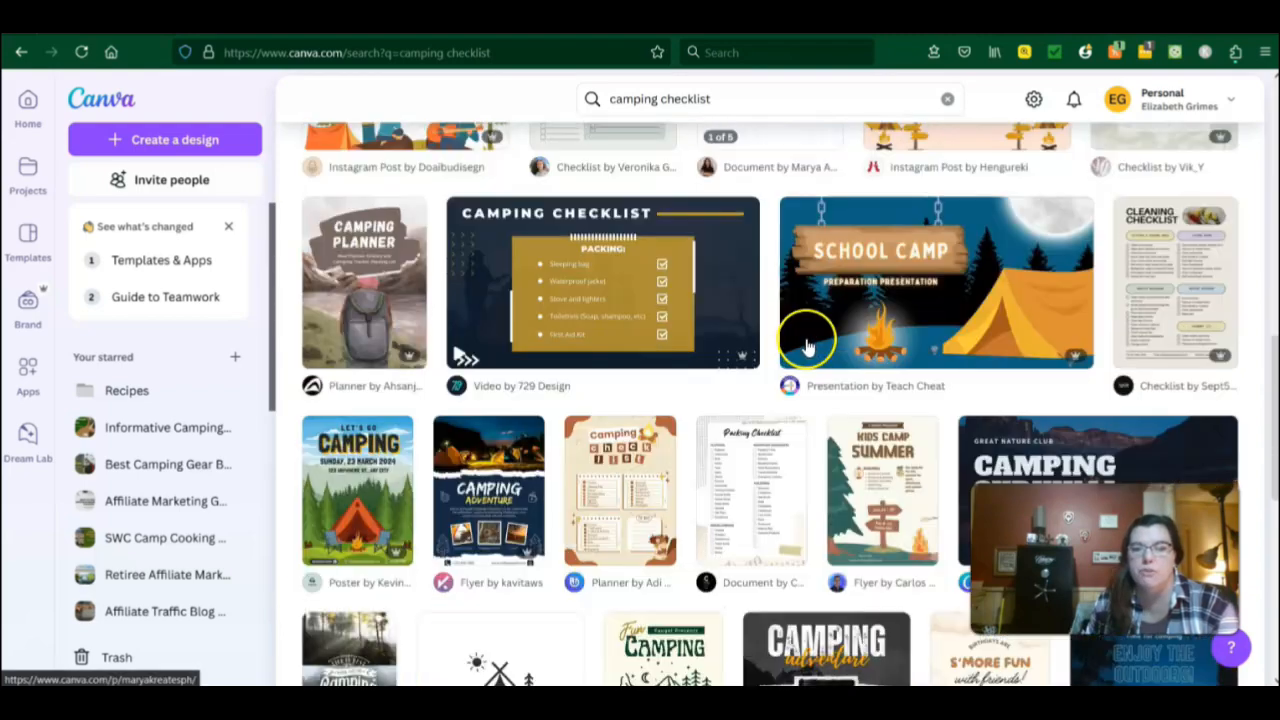
{"action": "scroll", "coordinate": [806, 345], "scroll_direction": "down", "scroll_amount": 3}
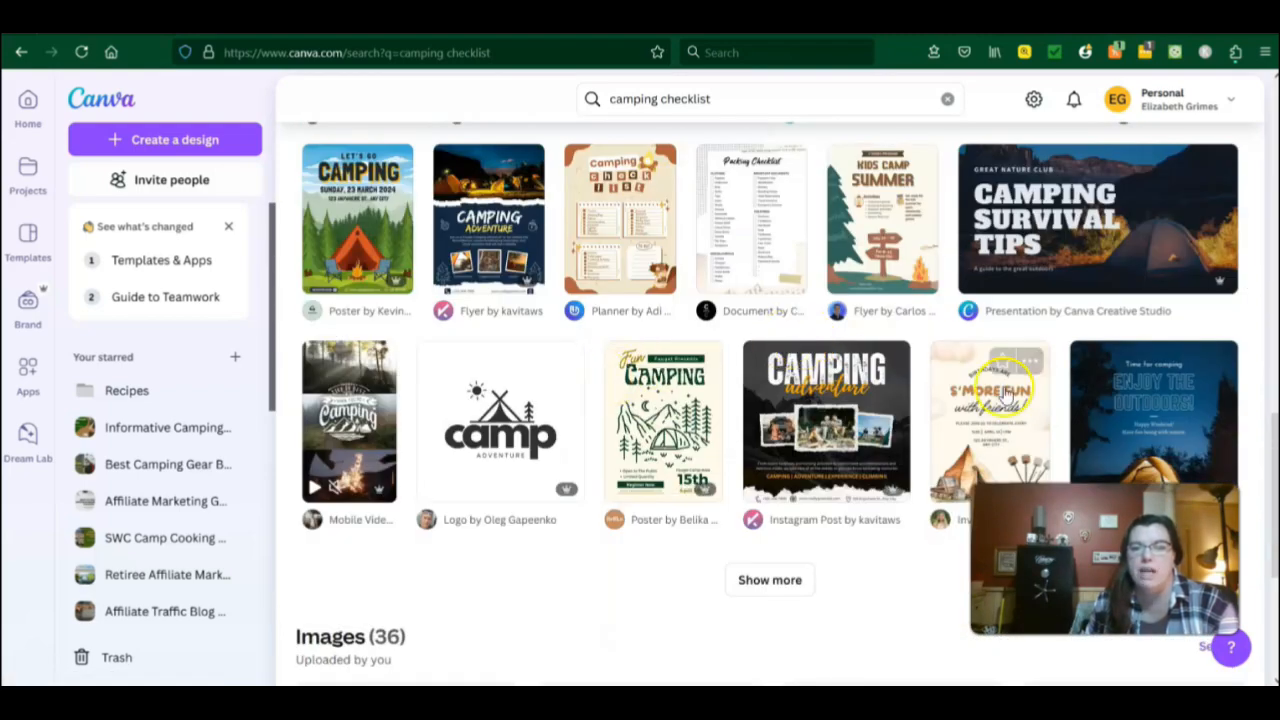
{"action": "scroll", "coordinate": [705, 255], "scroll_direction": "up", "scroll_amount": 10}
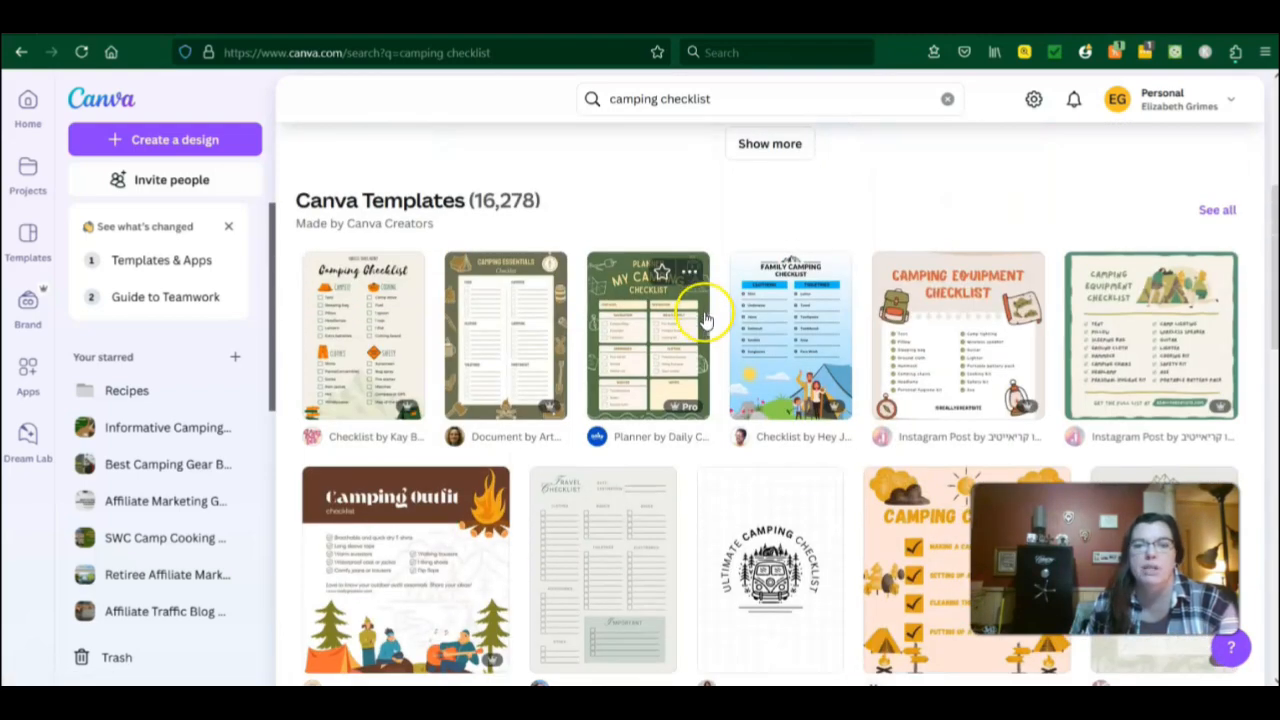
{"action": "left_click", "coordinate": [355, 347]}
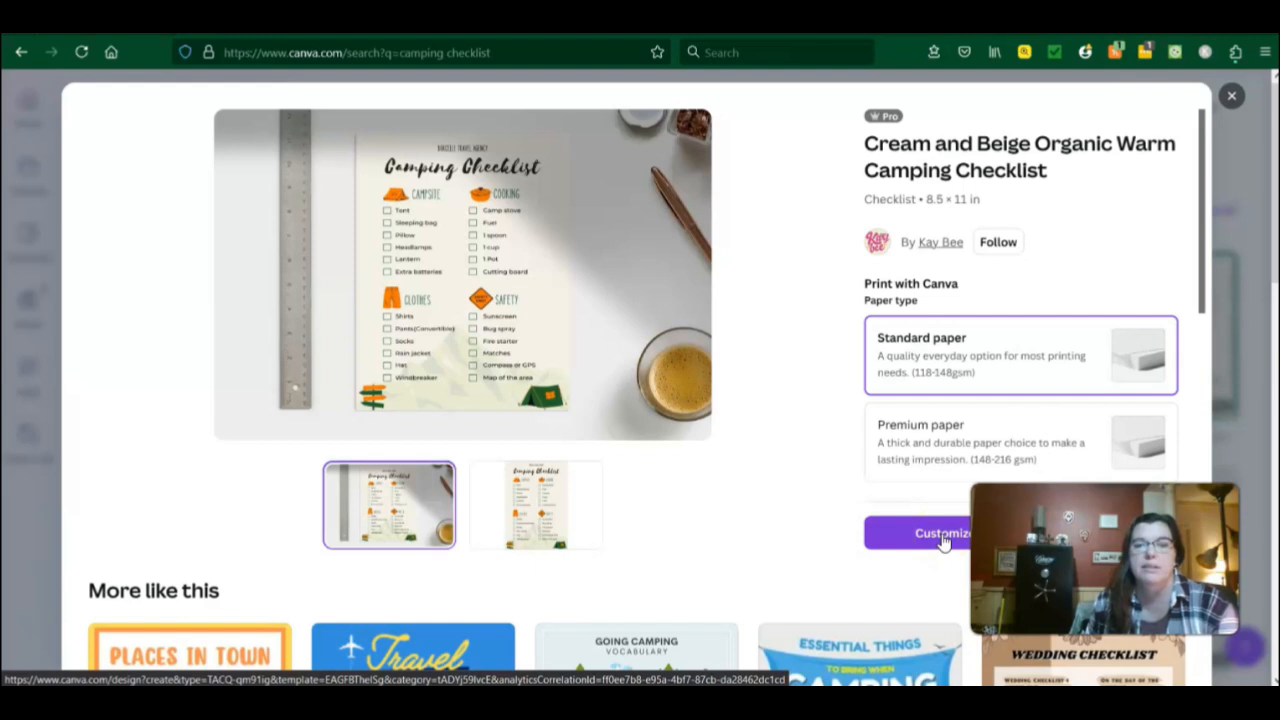
{"action": "left_click", "coordinate": [942, 535]}
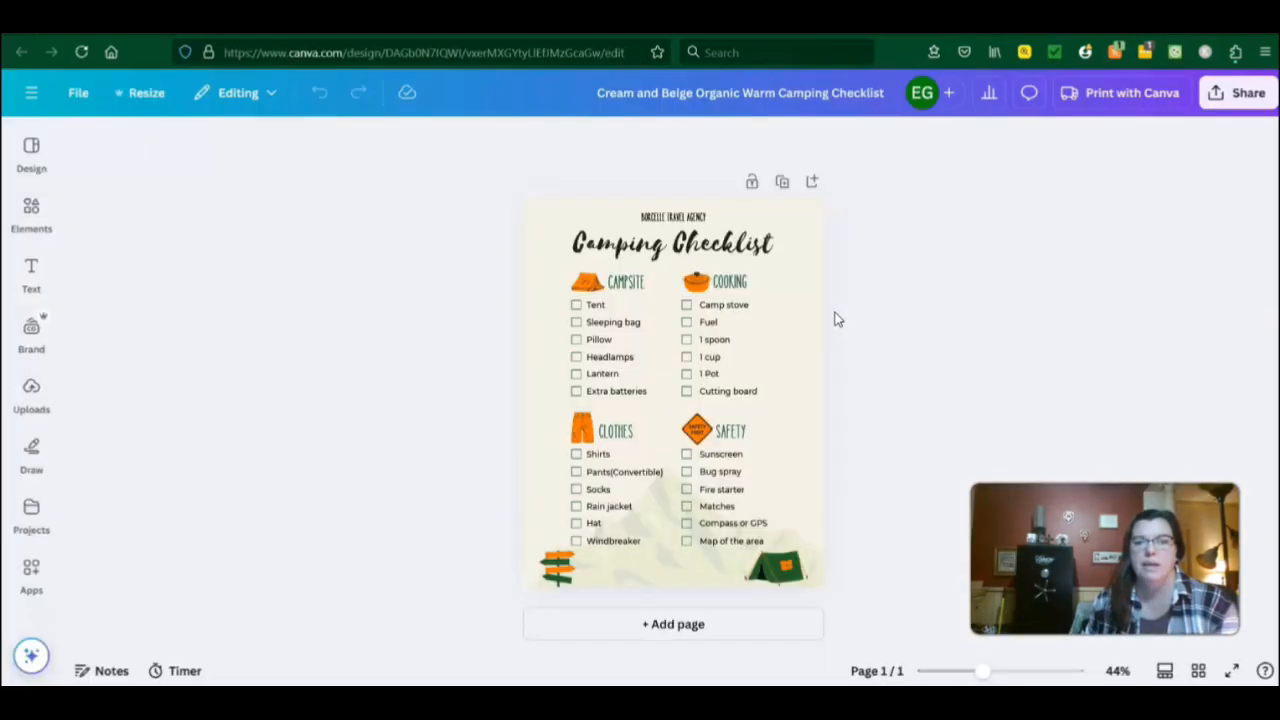
{"action": "left_click", "coordinate": [686, 214]}
{"action": "left_click", "coordinate": [697, 284]}
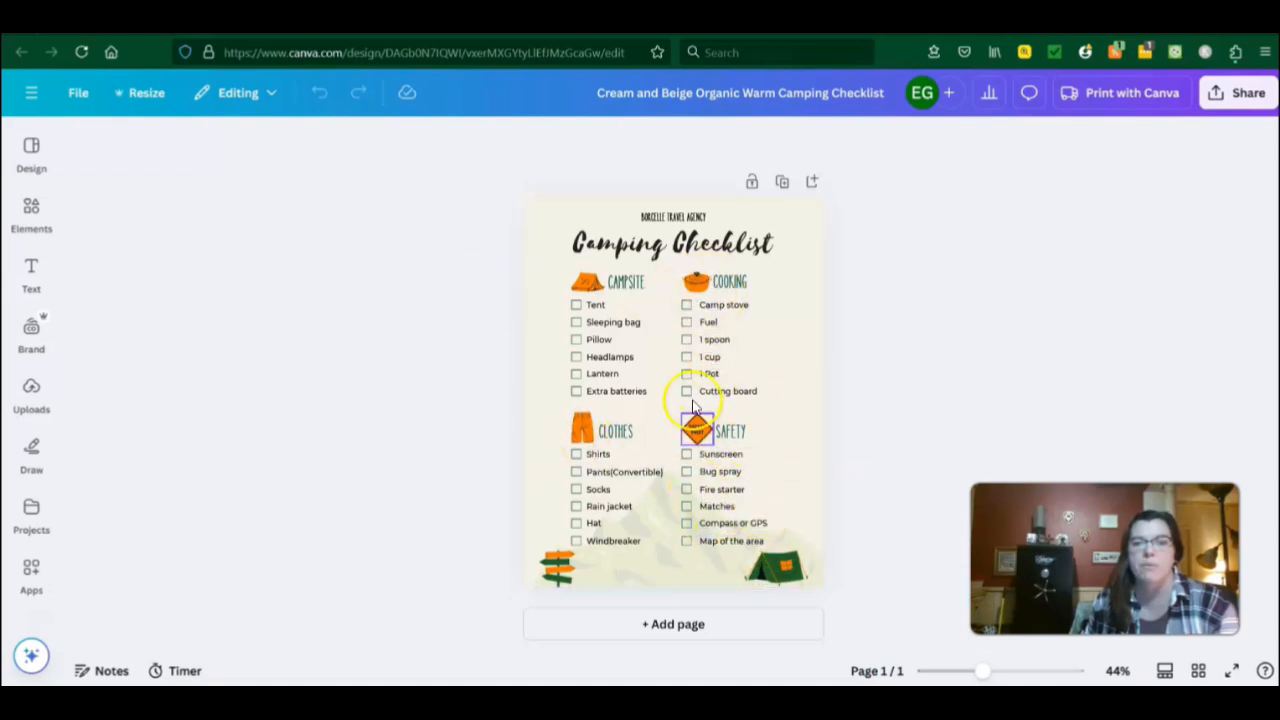
{"action": "left_click", "coordinate": [766, 390]}
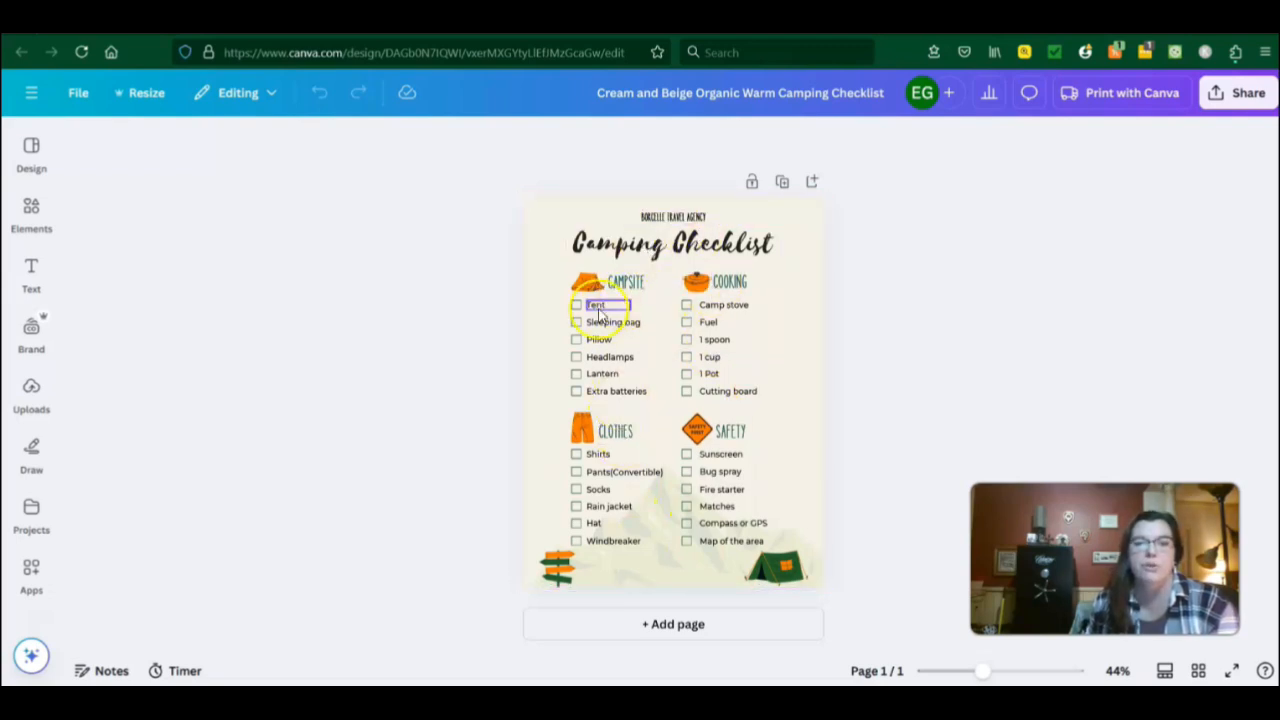
{"action": "left_click", "coordinate": [597, 307]}
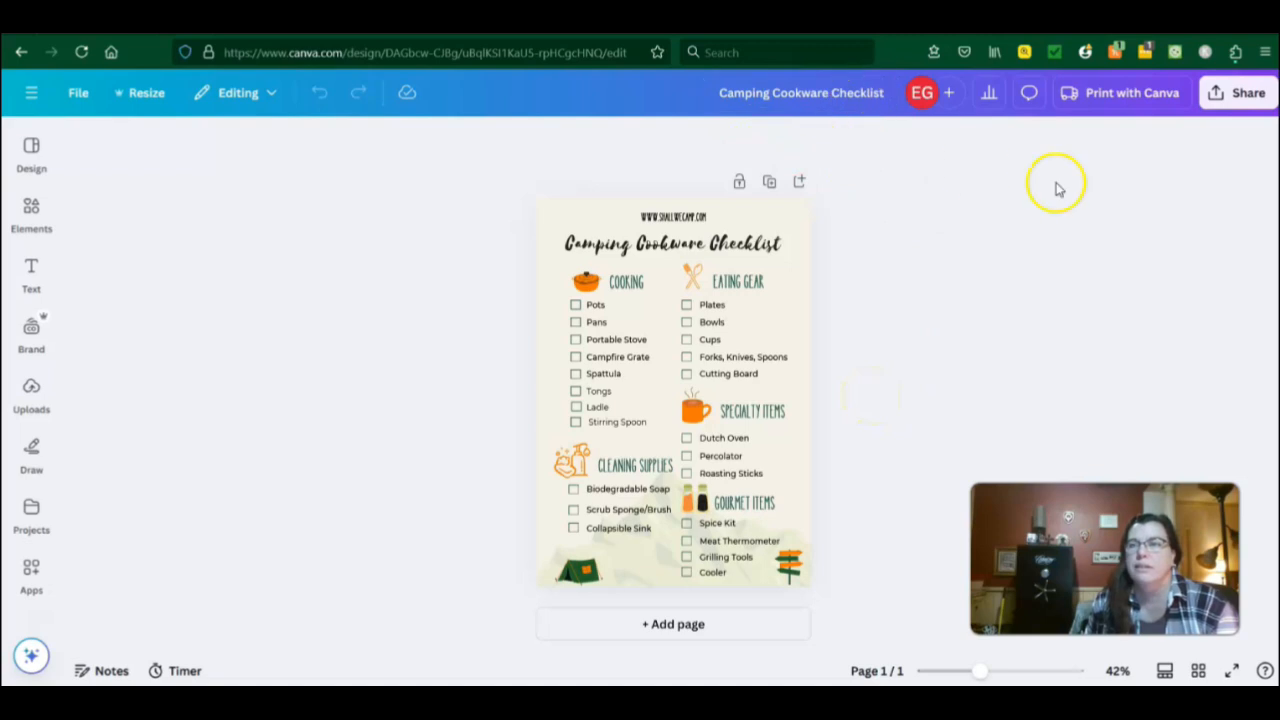
Download the Camping Cookware Checklist design as a PDF Standard file
{"action": "left_click", "coordinate": [1225, 98]}
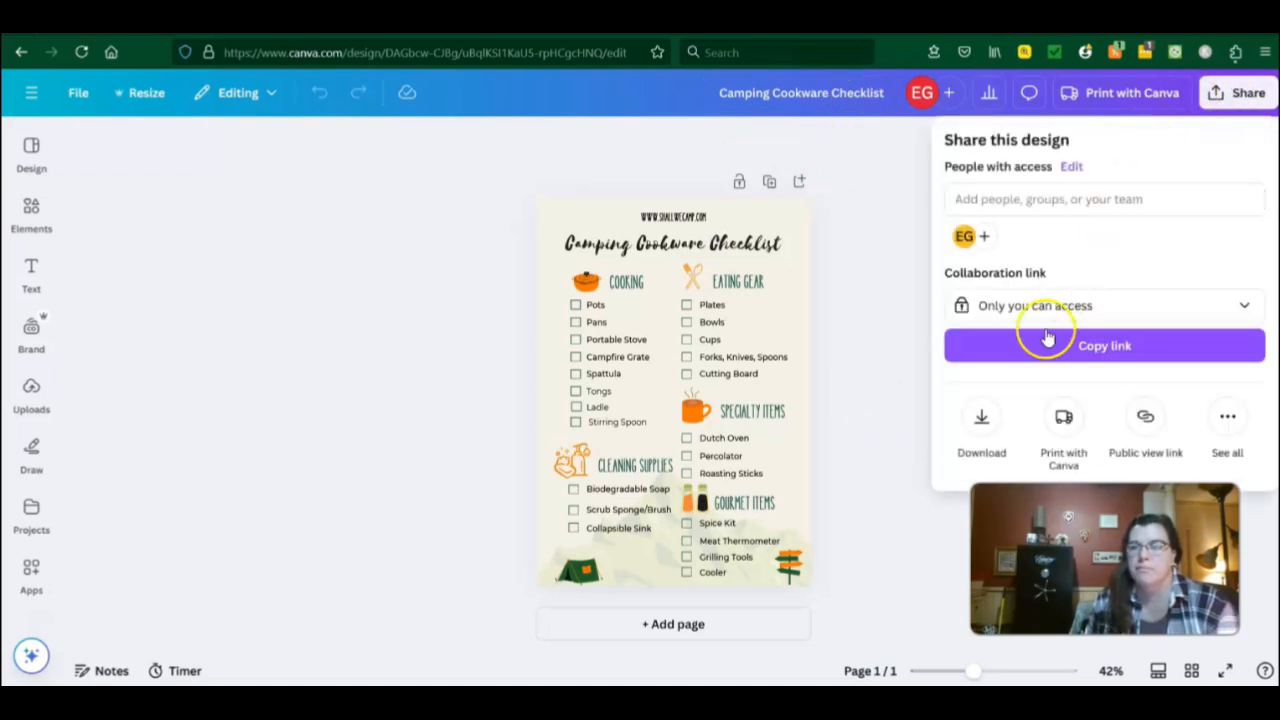
{"action": "left_click", "coordinate": [981, 420]}
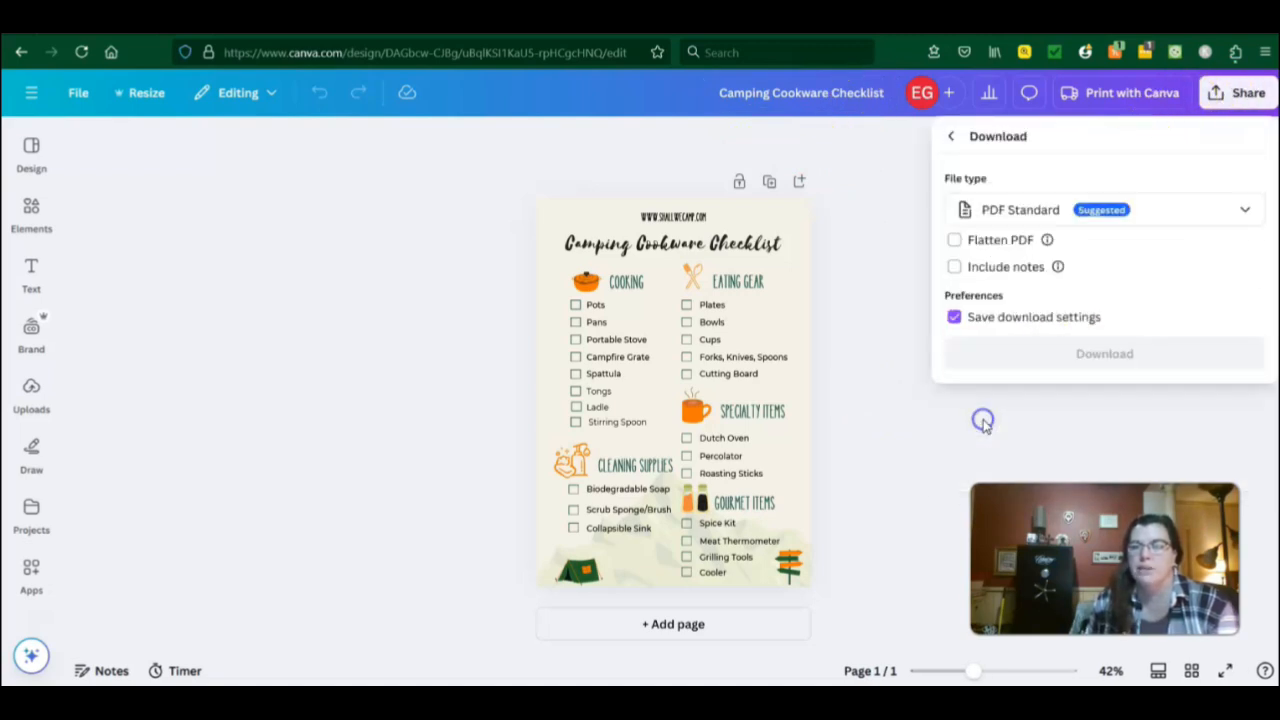
{"action": "left_click", "coordinate": [1246, 214]}
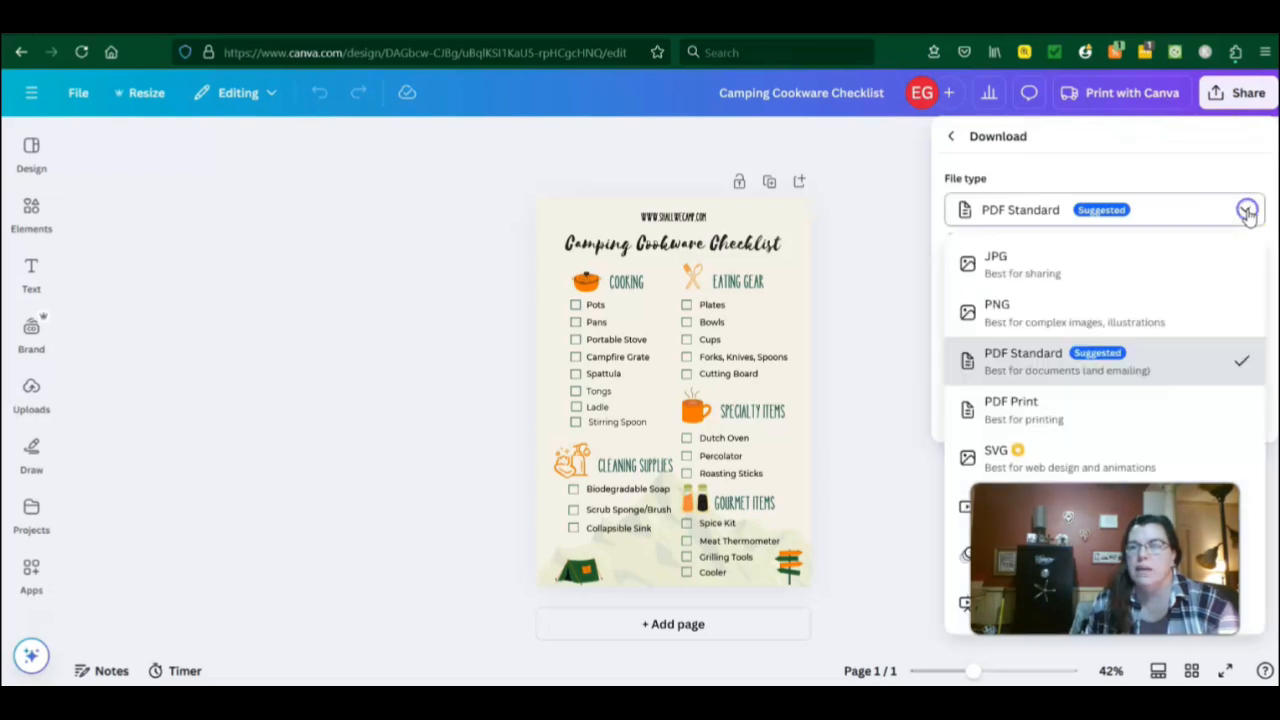
{"action": "left_click", "coordinate": [1189, 366]}
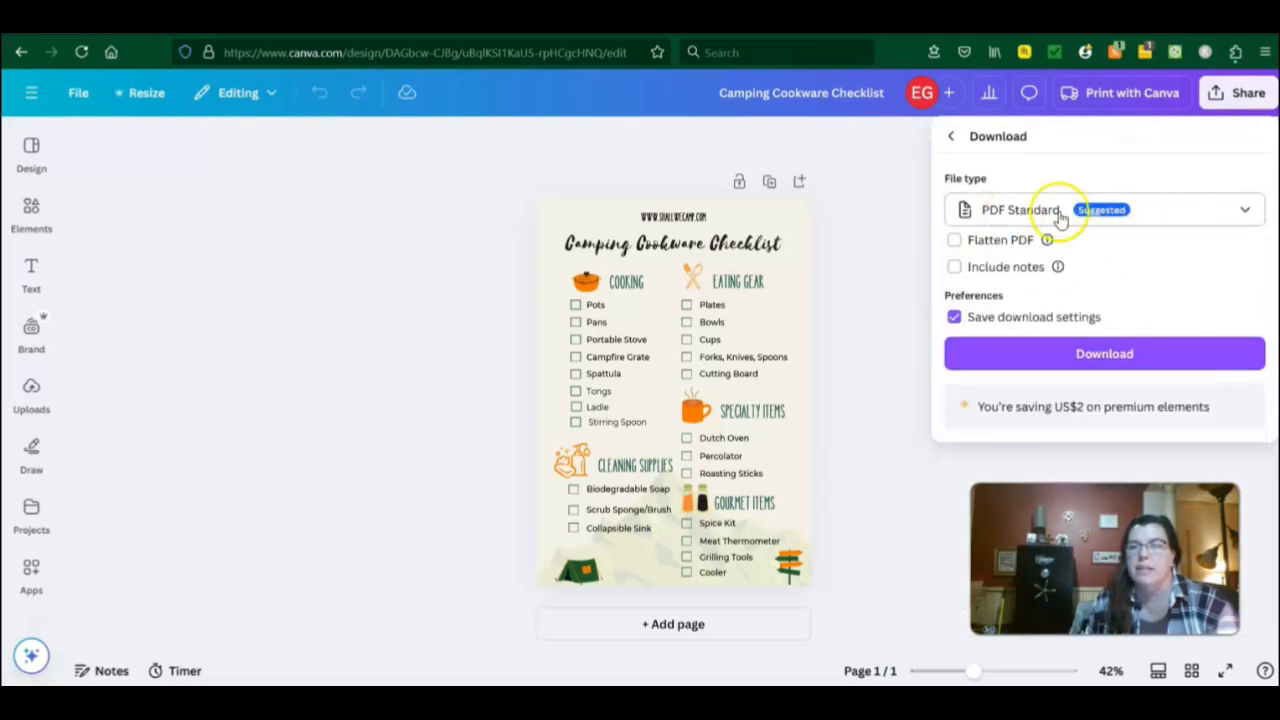
{"action": "left_click", "coordinate": [1104, 356]}
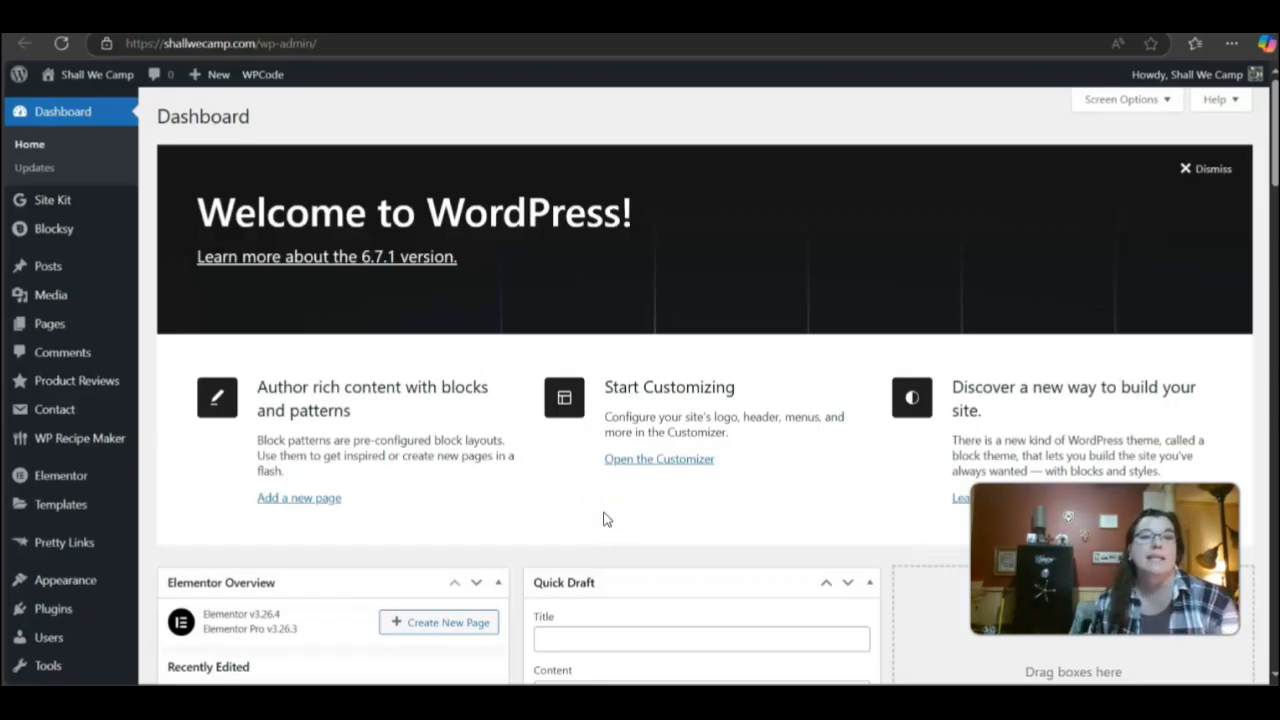
Switch to the WordPress dashboard of the Shall We Camp site and start adding a new media file
{"action": "left_click", "coordinate": [622, 518]}
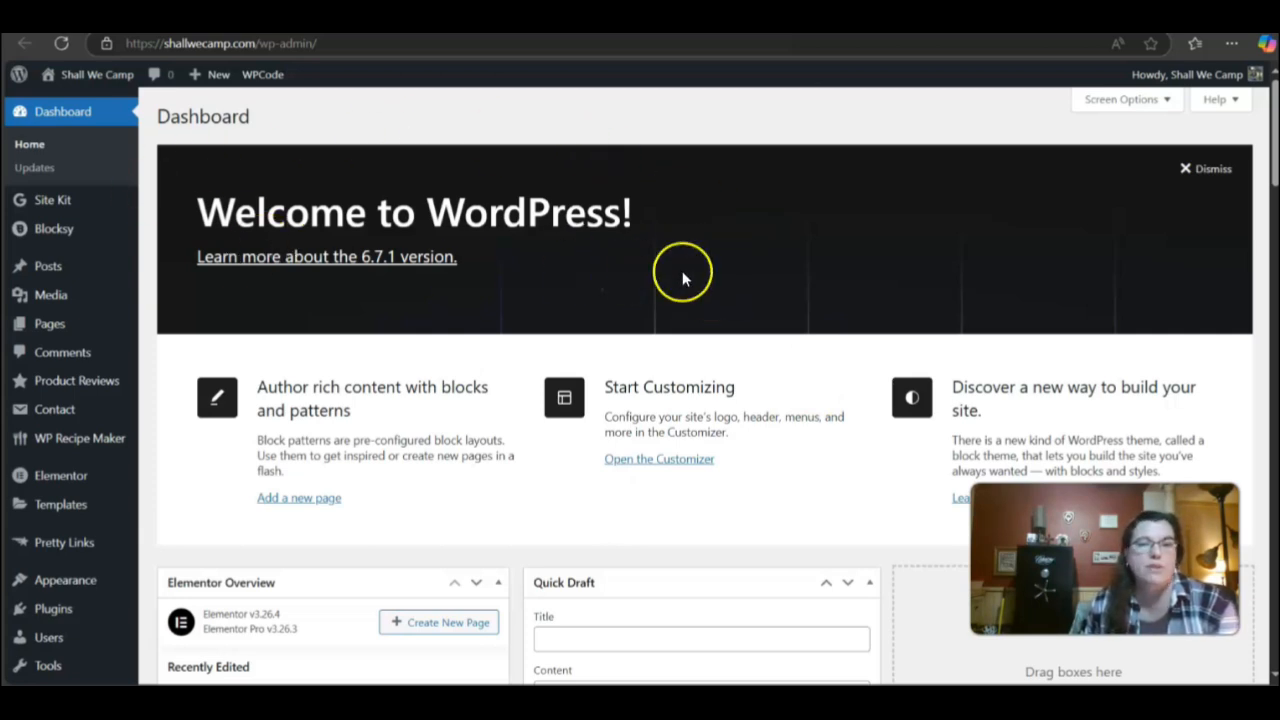
{"action": "mouse_move", "coordinate": [55, 296]}
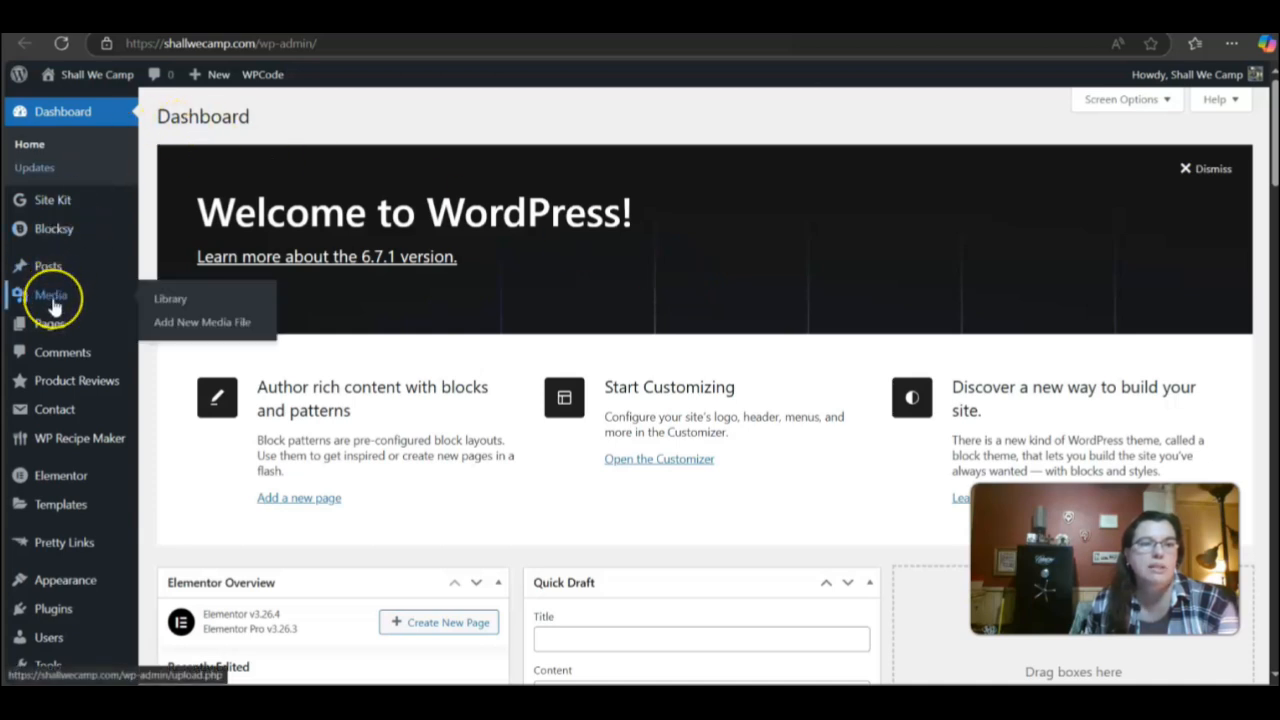
{"action": "left_click", "coordinate": [183, 325]}
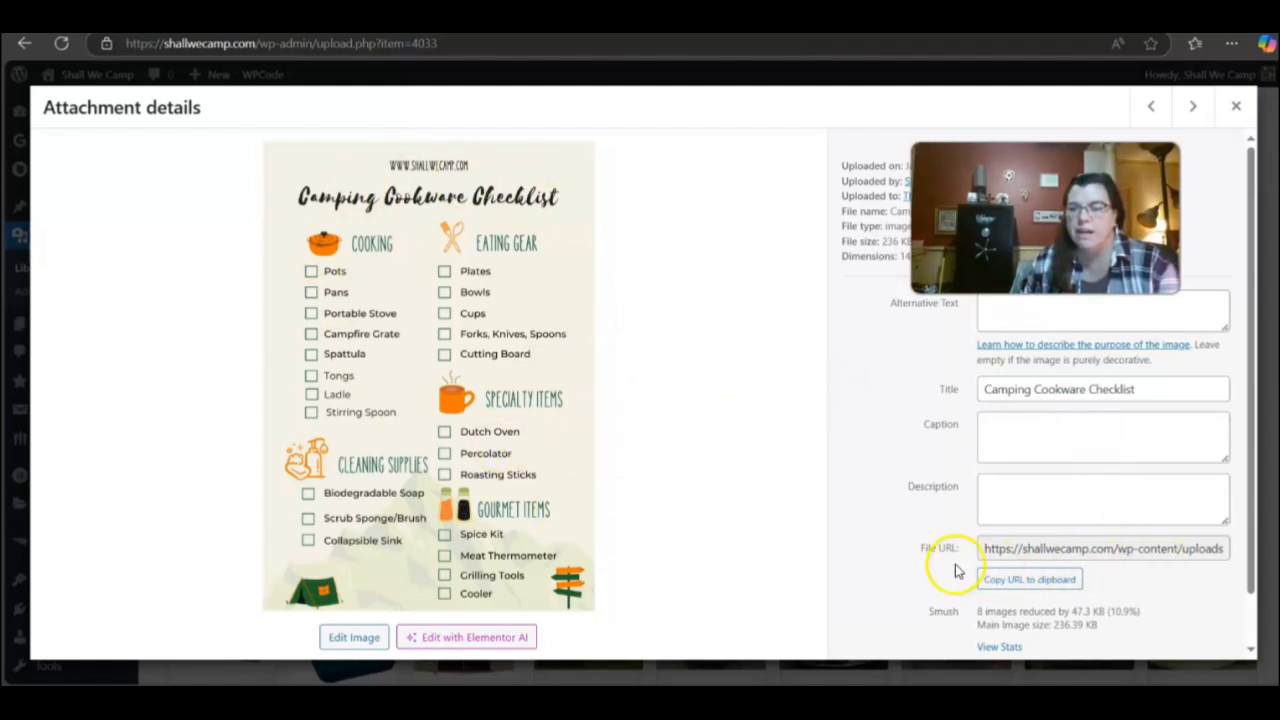
Copy the file URL of the Camping Cookware Checklist image and close its attachment details
{"action": "left_click", "coordinate": [1029, 585]}
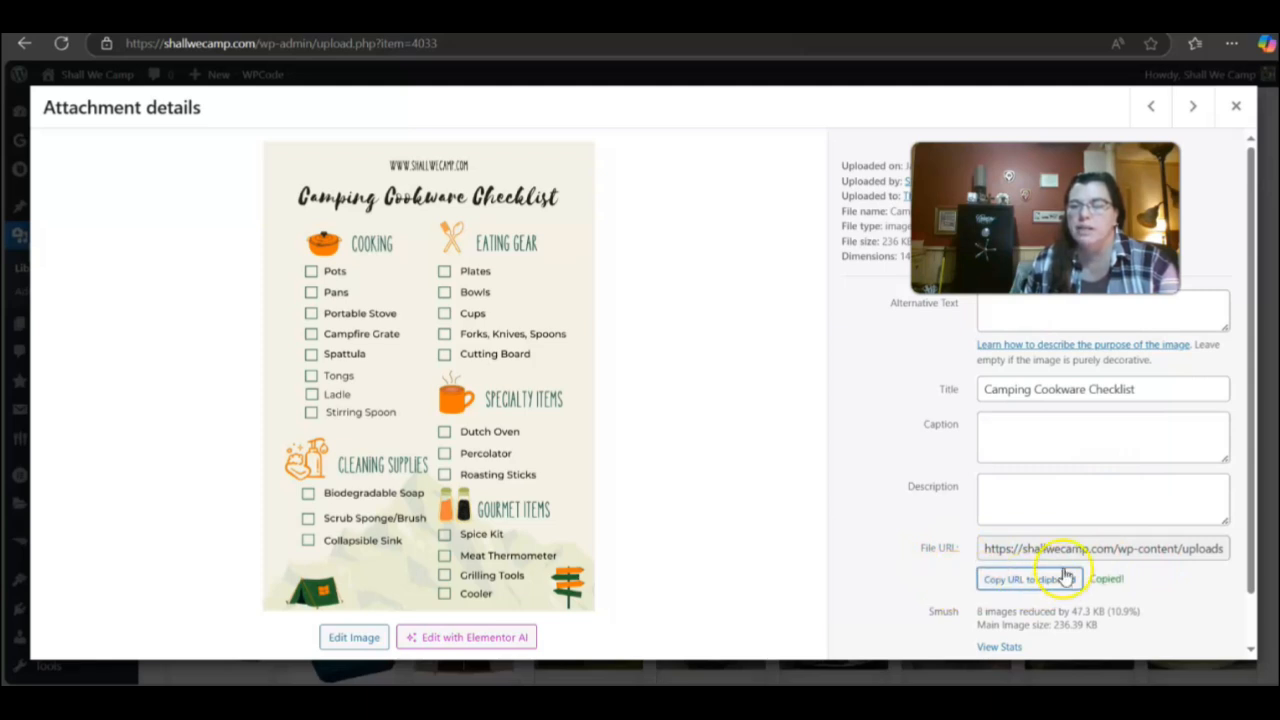
{"action": "left_click", "coordinate": [1045, 592]}
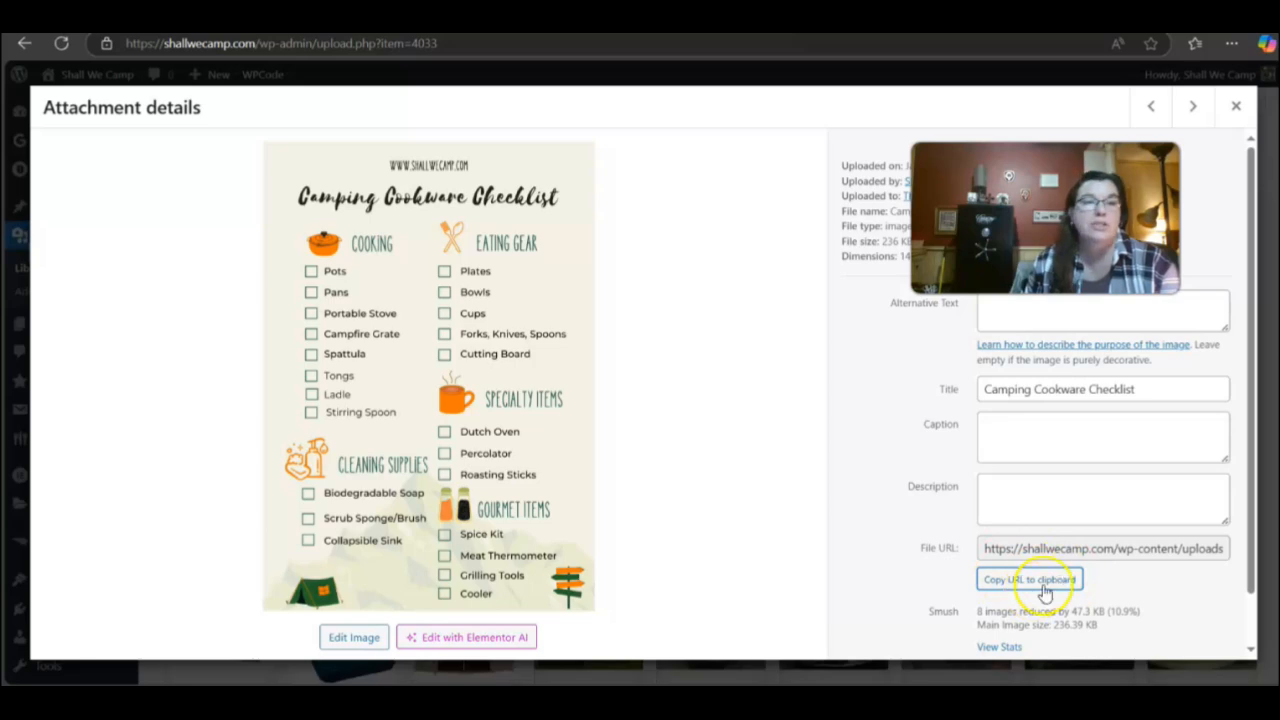
{"action": "left_click", "coordinate": [1238, 108]}
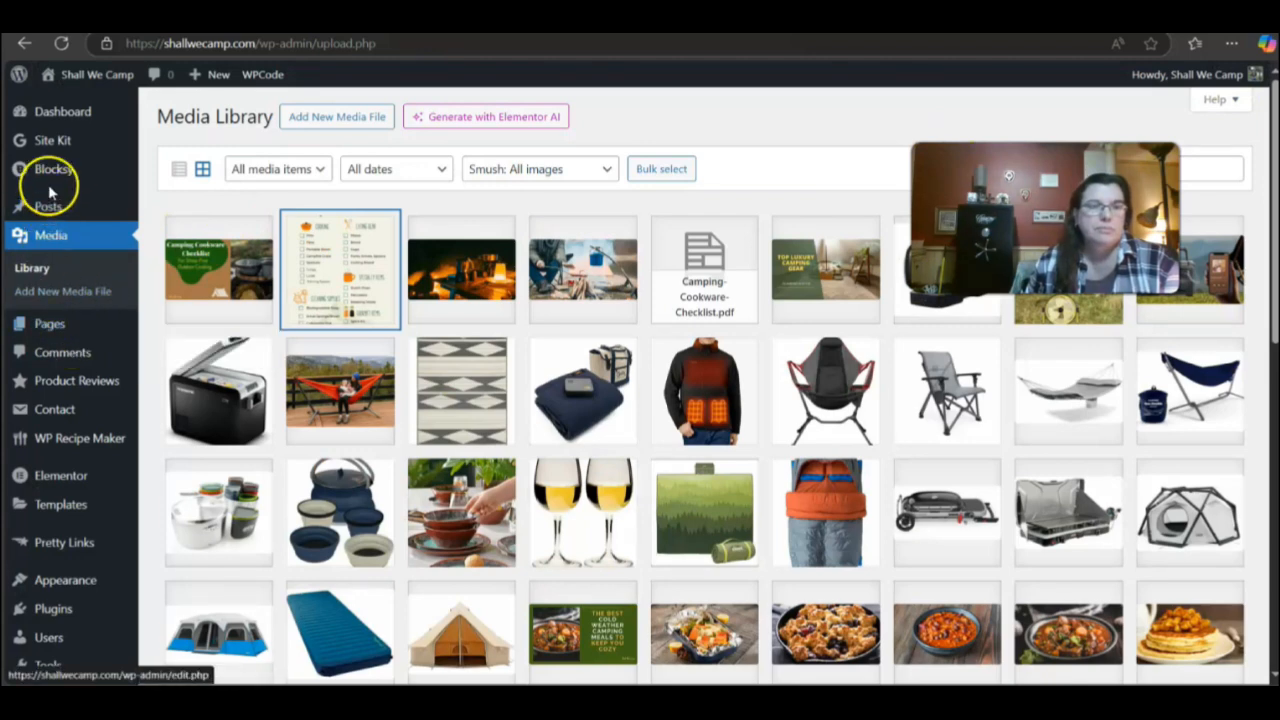
Open the post "The Ultimate Camping Cookware Checklist" for editing with Elementor
{"action": "left_click", "coordinate": [222, 211]}
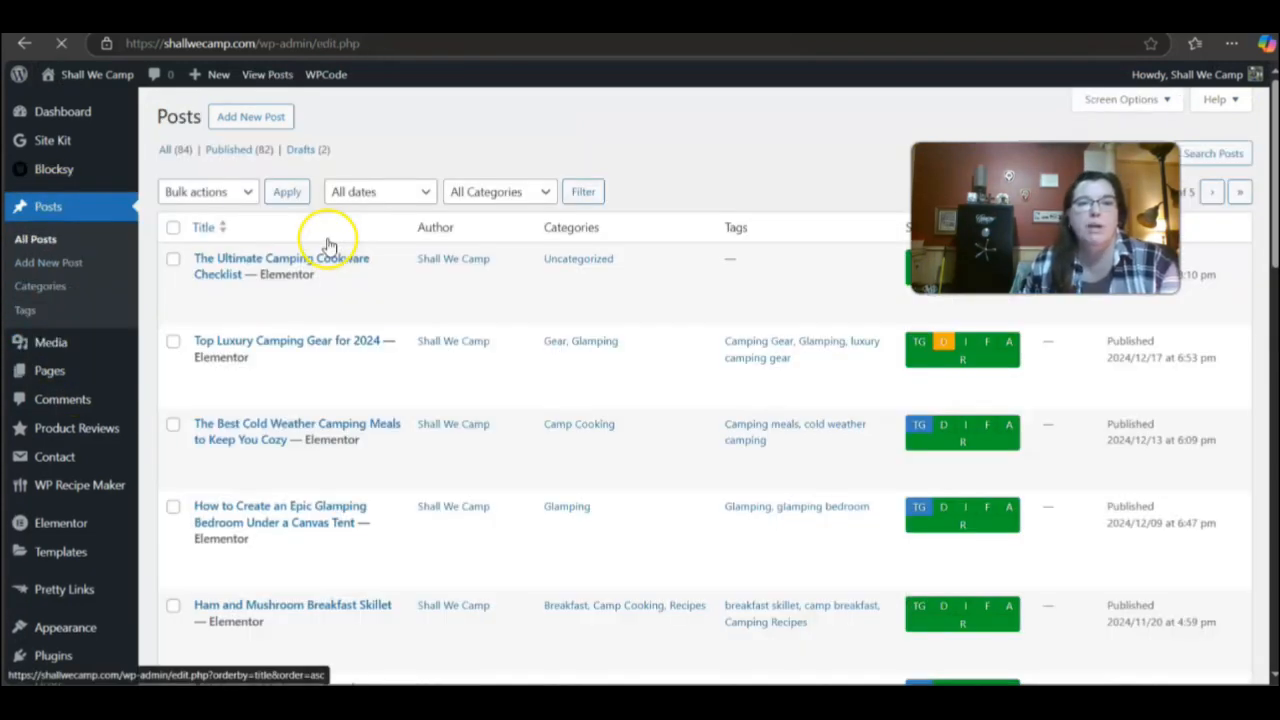
{"action": "left_click", "coordinate": [286, 258]}
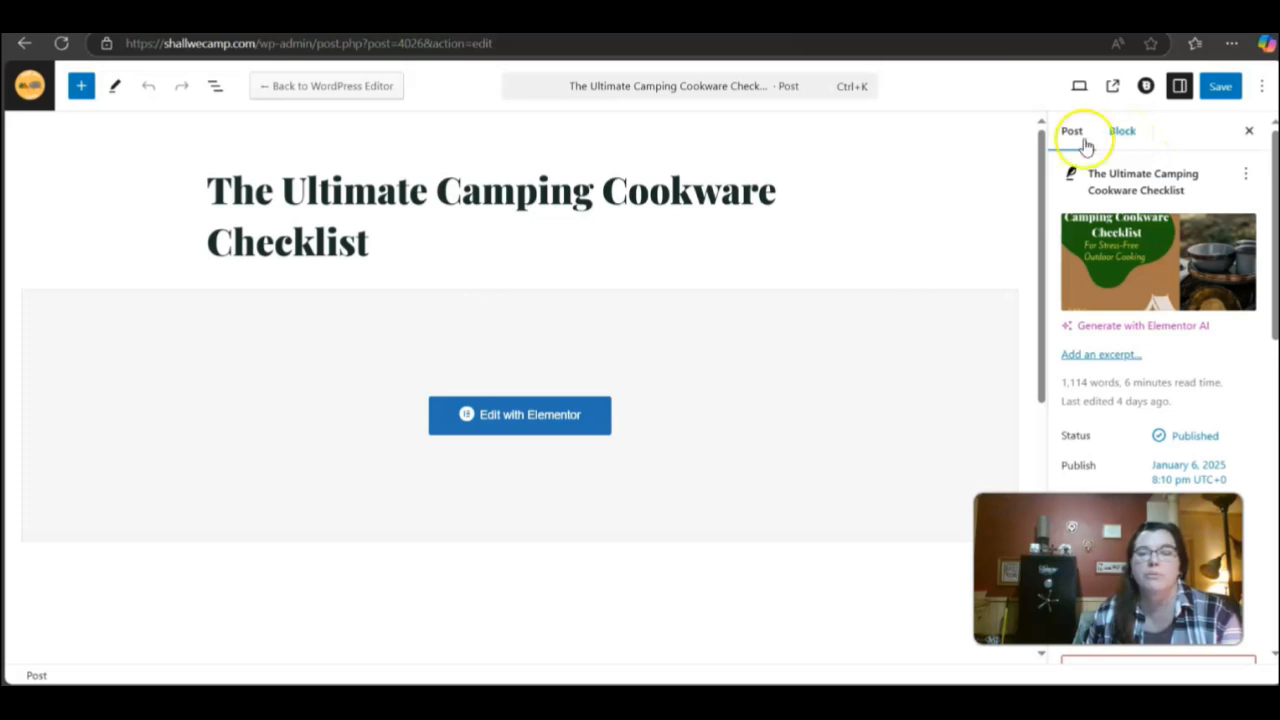
{"action": "left_click", "coordinate": [547, 418]}
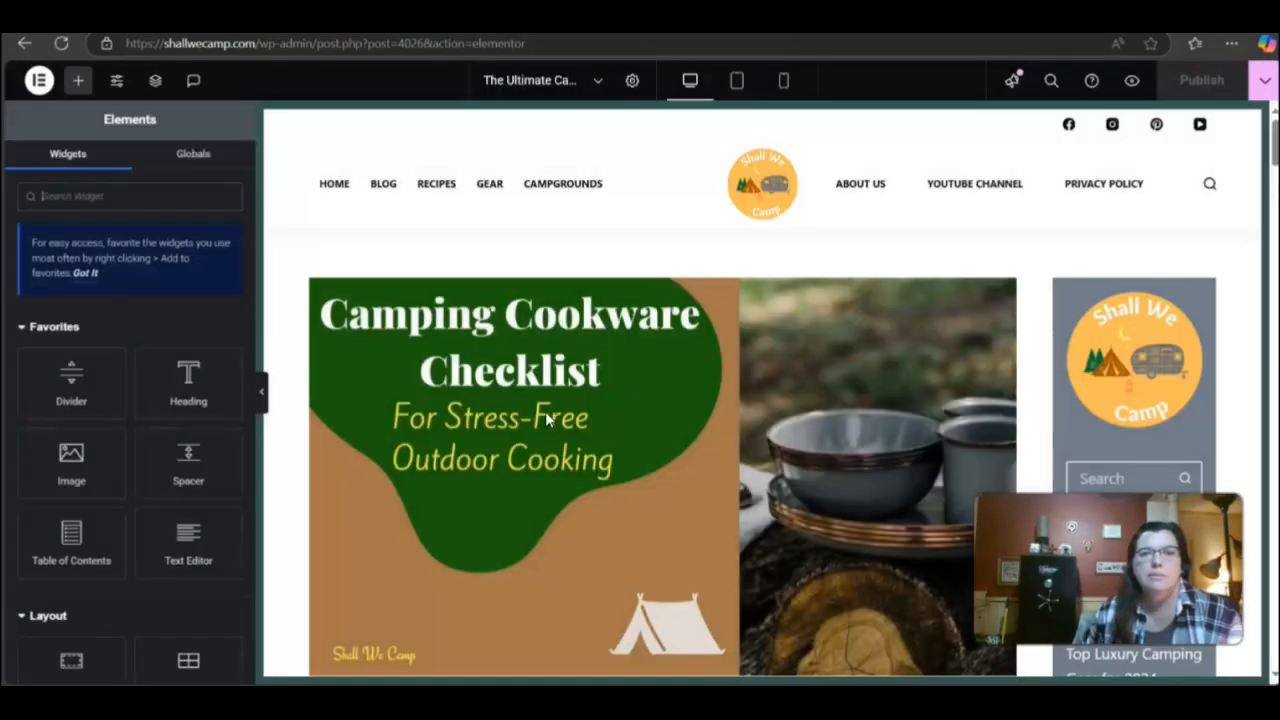
Open the checklist image under the heading "The Essential Camping Cookware Checklist" for editing
{"action": "scroll", "coordinate": [547, 418], "scroll_direction": "down", "scroll_amount": 5}
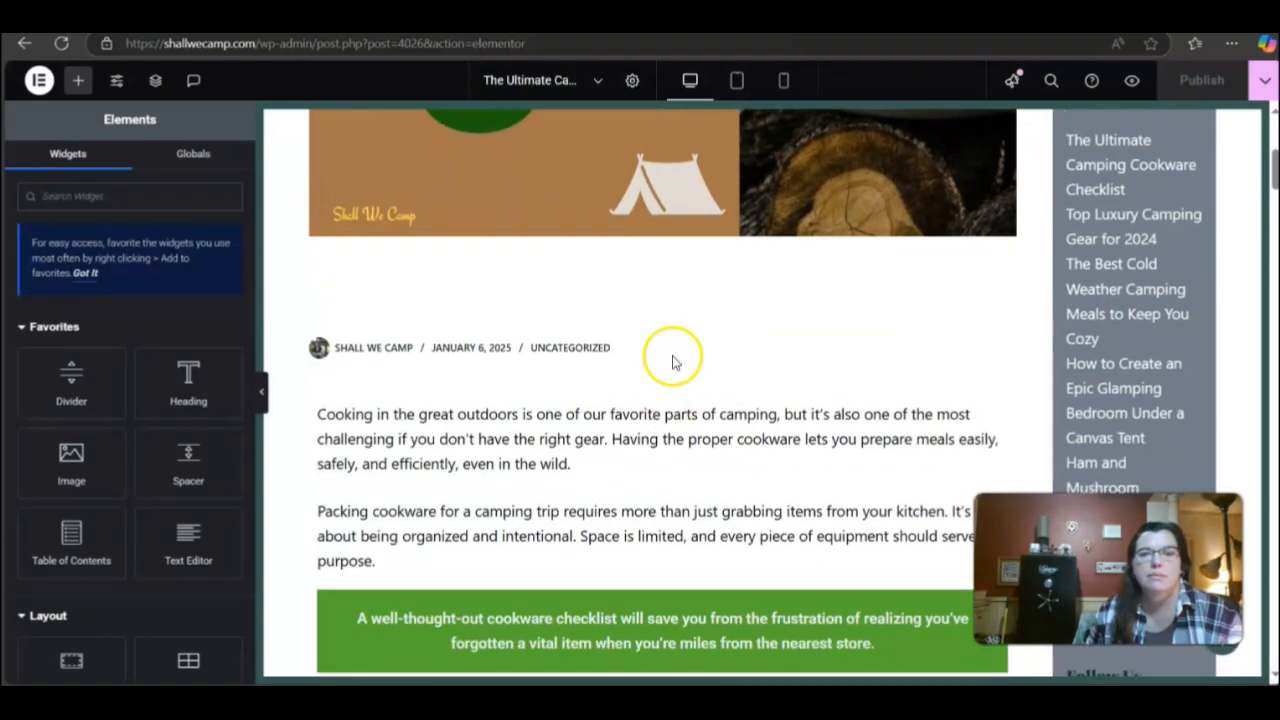
{"action": "scroll", "coordinate": [675, 338], "scroll_direction": "up", "scroll_amount": 4}
{"action": "scroll", "coordinate": [665, 340], "scroll_direction": "down", "scroll_amount": 3}
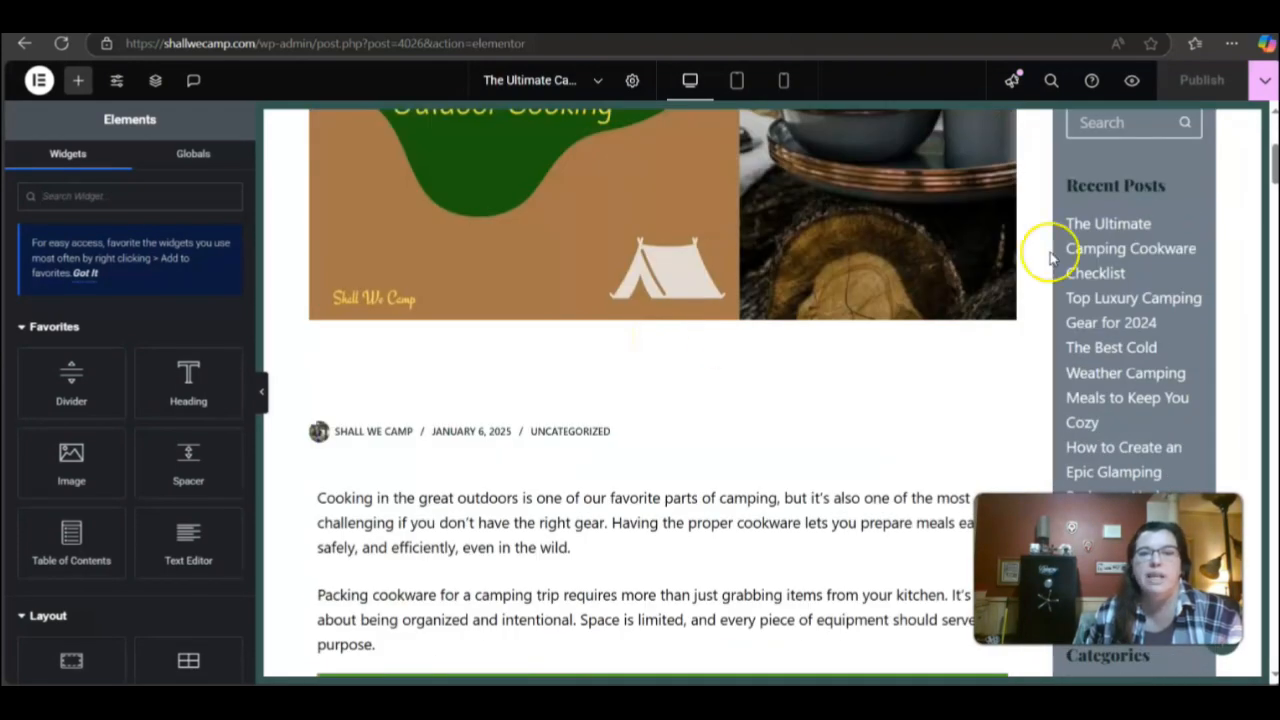
{"action": "scroll", "coordinate": [722, 381], "scroll_direction": "down", "scroll_amount": 3}
{"action": "scroll", "coordinate": [722, 381], "scroll_direction": "down", "scroll_amount": 15}
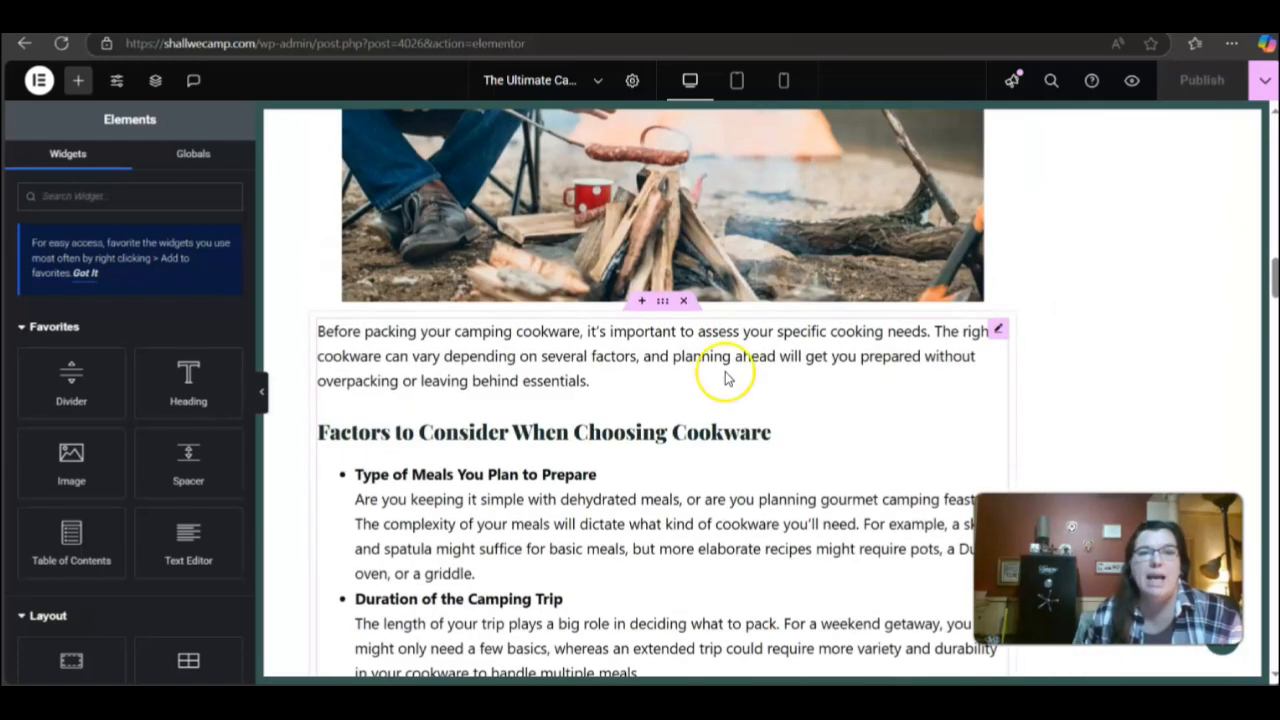
{"action": "scroll", "coordinate": [722, 378], "scroll_direction": "down", "scroll_amount": 12}
{"action": "left_click", "coordinate": [727, 378]}
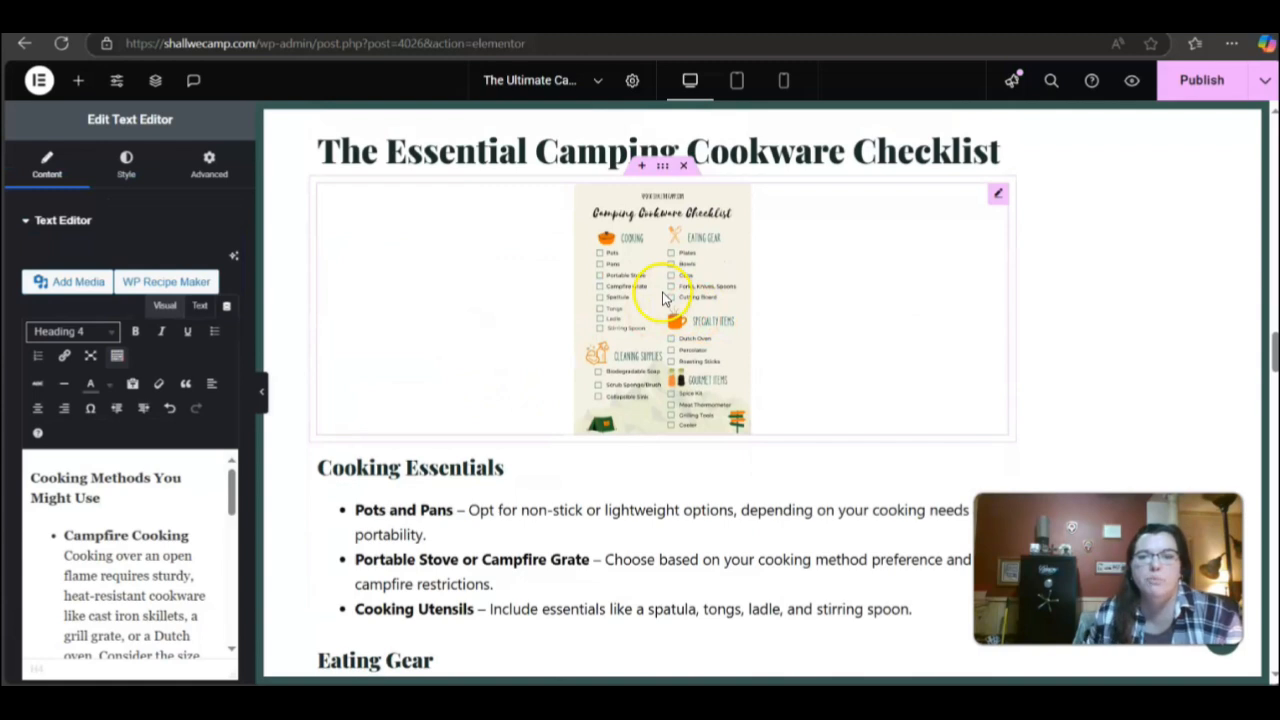
{"action": "left_click", "coordinate": [664, 298]}
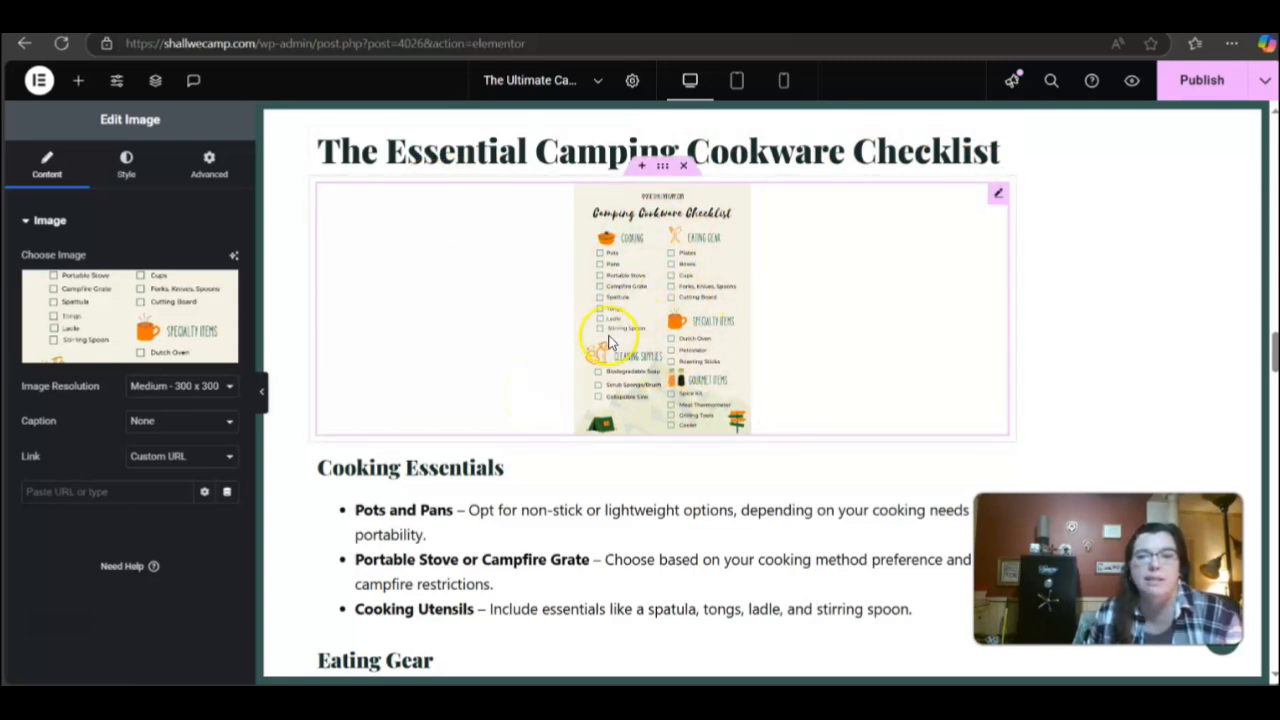
Link the checklist image to a custom URL using the copied Camping-Cookware-Checklist.jpg file address
{"action": "left_click", "coordinate": [54, 491]}
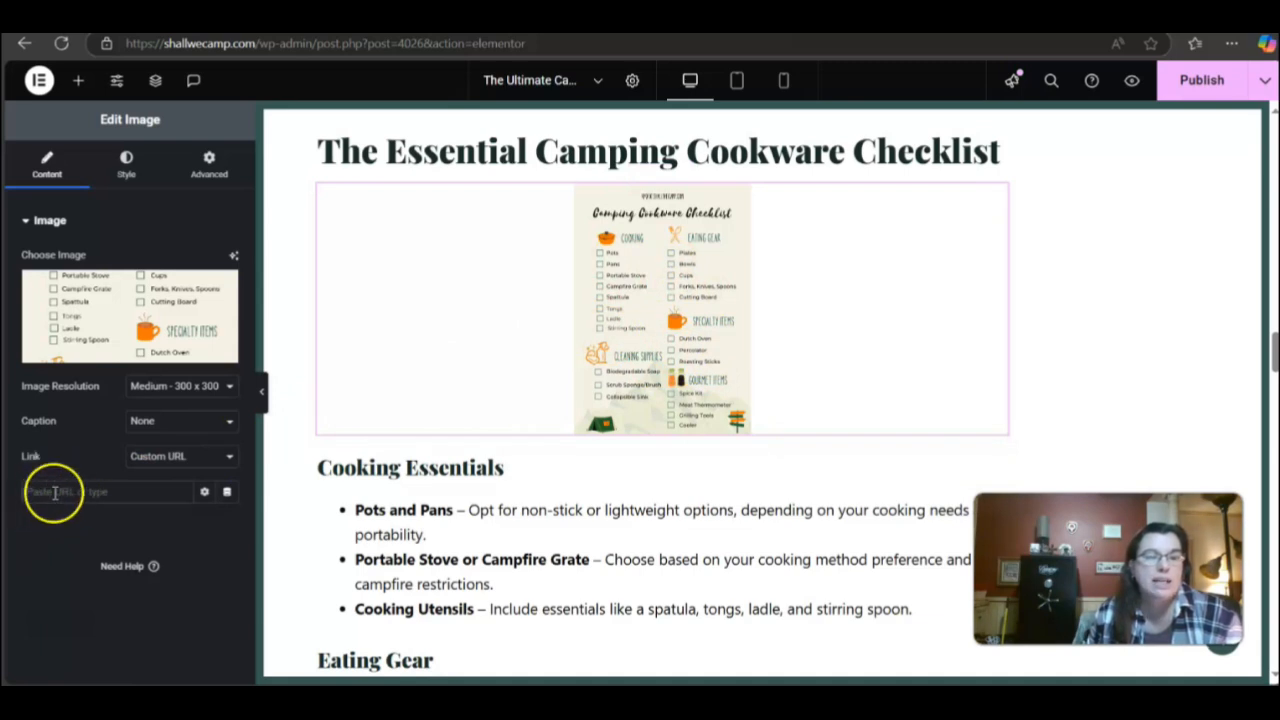
{"action": "left_click", "coordinate": [227, 470]}
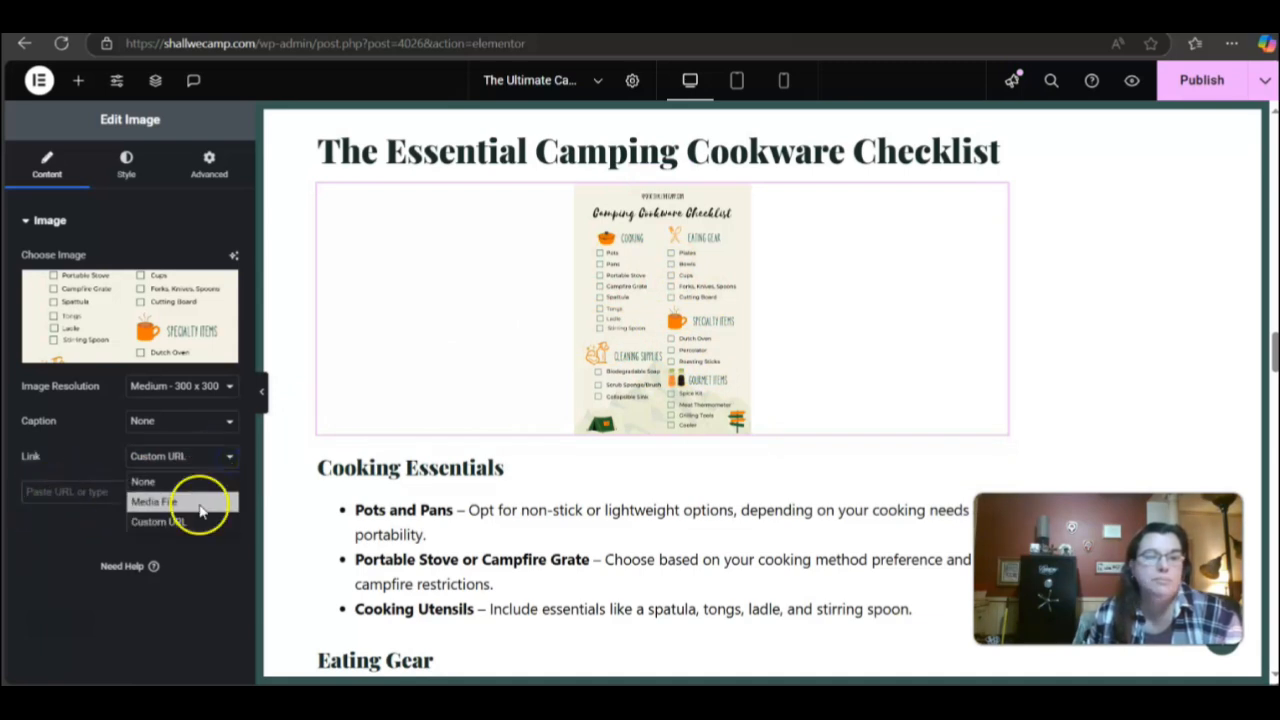
{"action": "left_click", "coordinate": [189, 522]}
{"action": "right_click", "coordinate": [46, 491]}
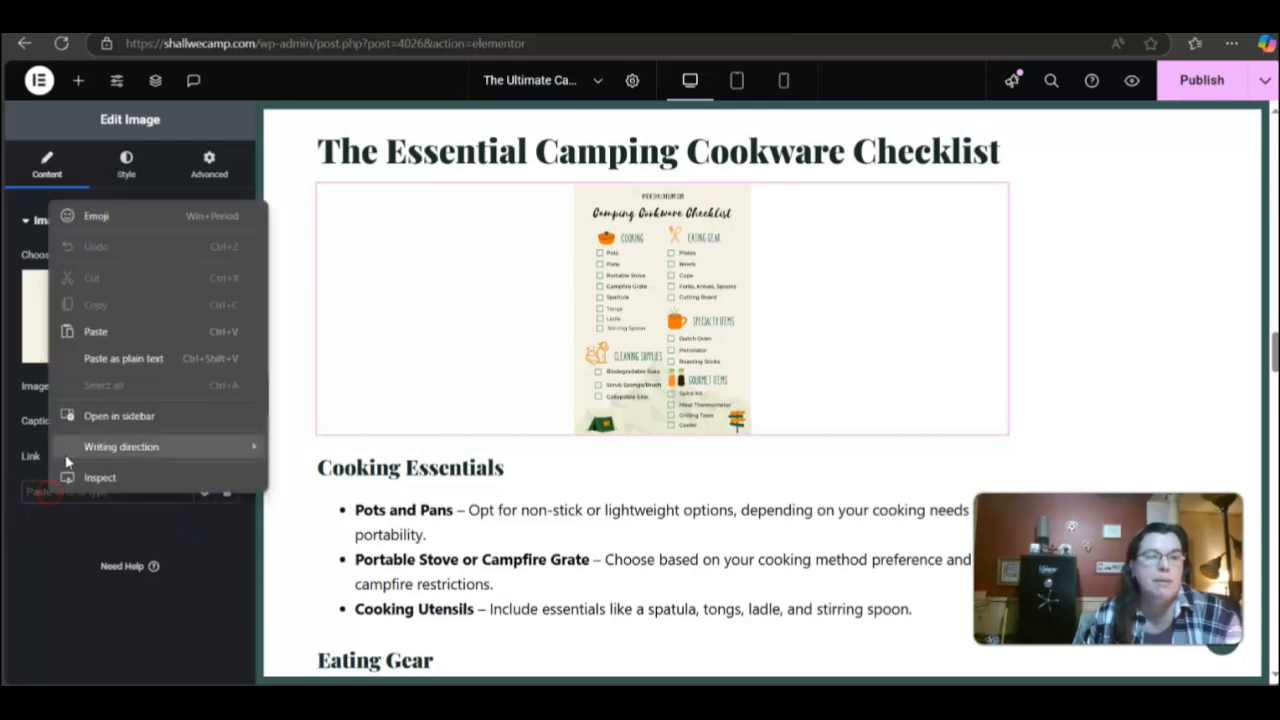
{"action": "left_click", "coordinate": [104, 333]}
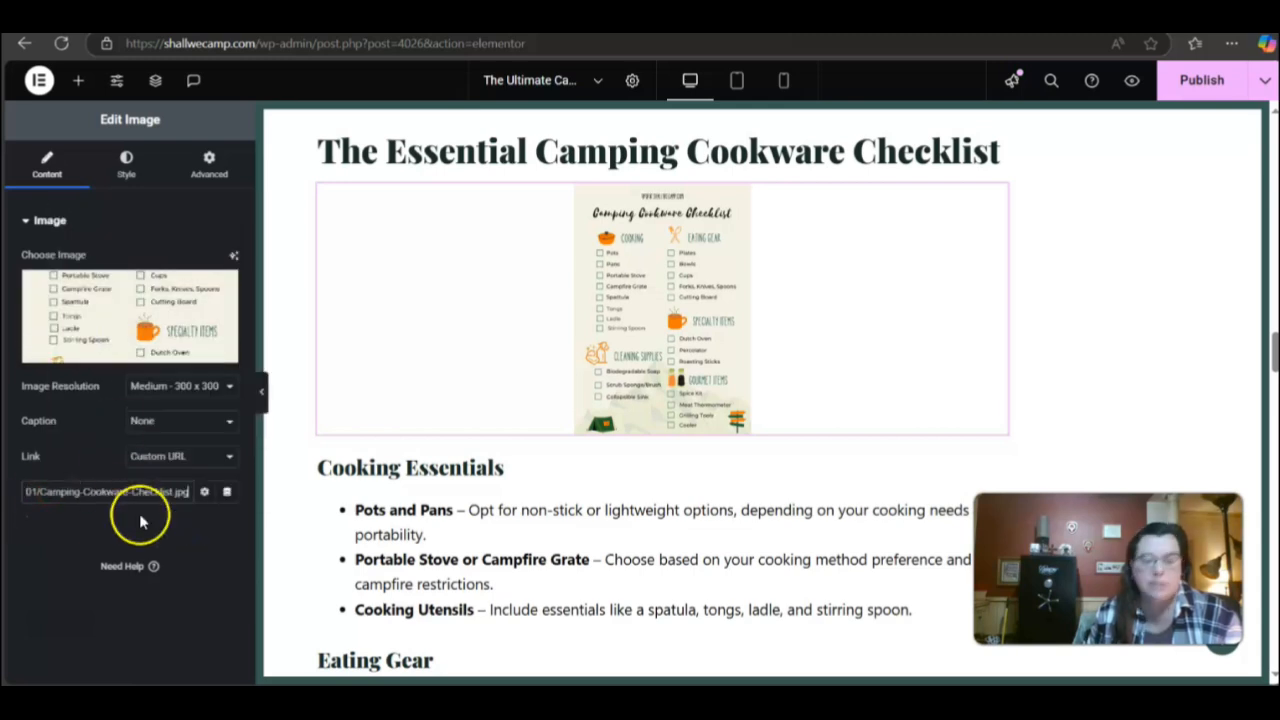
{"action": "left_click", "coordinate": [505, 393]}
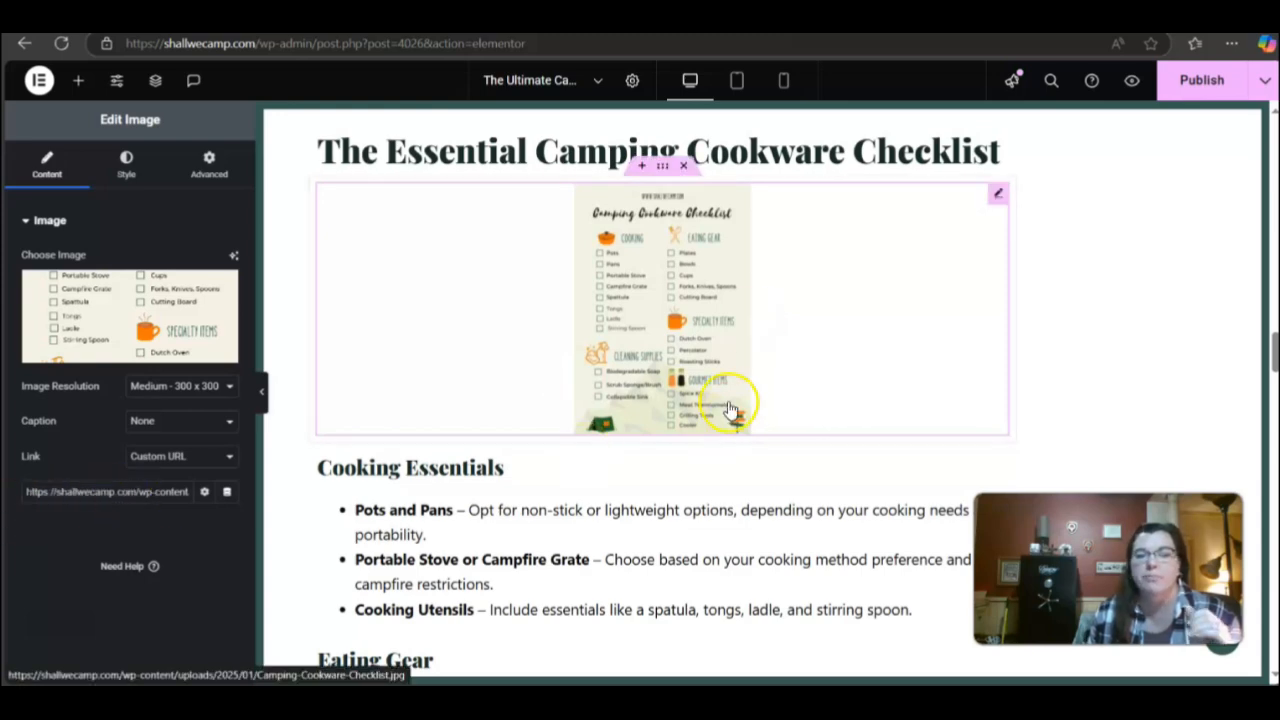
Inspect the link behind "download a printable version" in the text under "Download the Printable Version"
{"action": "scroll", "coordinate": [728, 408], "scroll_direction": "down", "scroll_amount": 20}
{"action": "scroll", "coordinate": [711, 400], "scroll_direction": "down", "scroll_amount": 7}
{"action": "scroll", "coordinate": [711, 400], "scroll_direction": "up", "scroll_amount": 3}
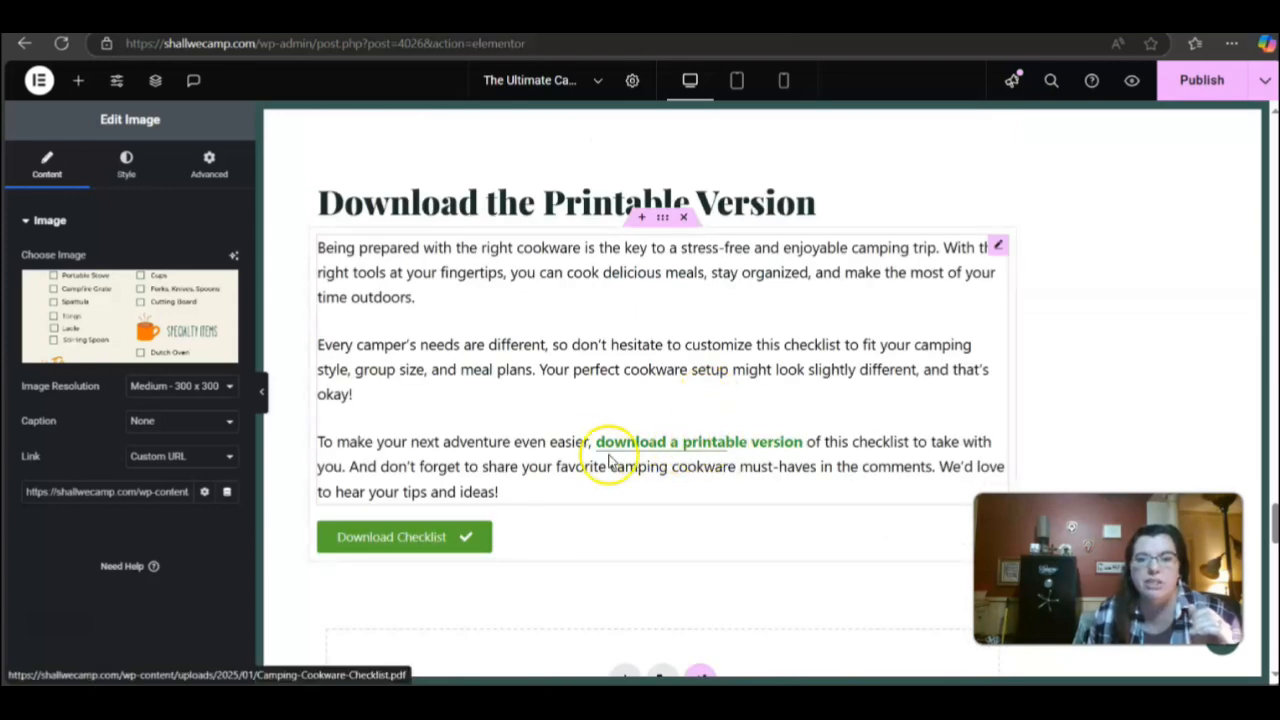
{"action": "left_click", "coordinate": [788, 444]}
{"action": "scroll", "coordinate": [100, 486], "scroll_direction": "down", "scroll_amount": 5}
{"action": "left_click", "coordinate": [135, 513]}
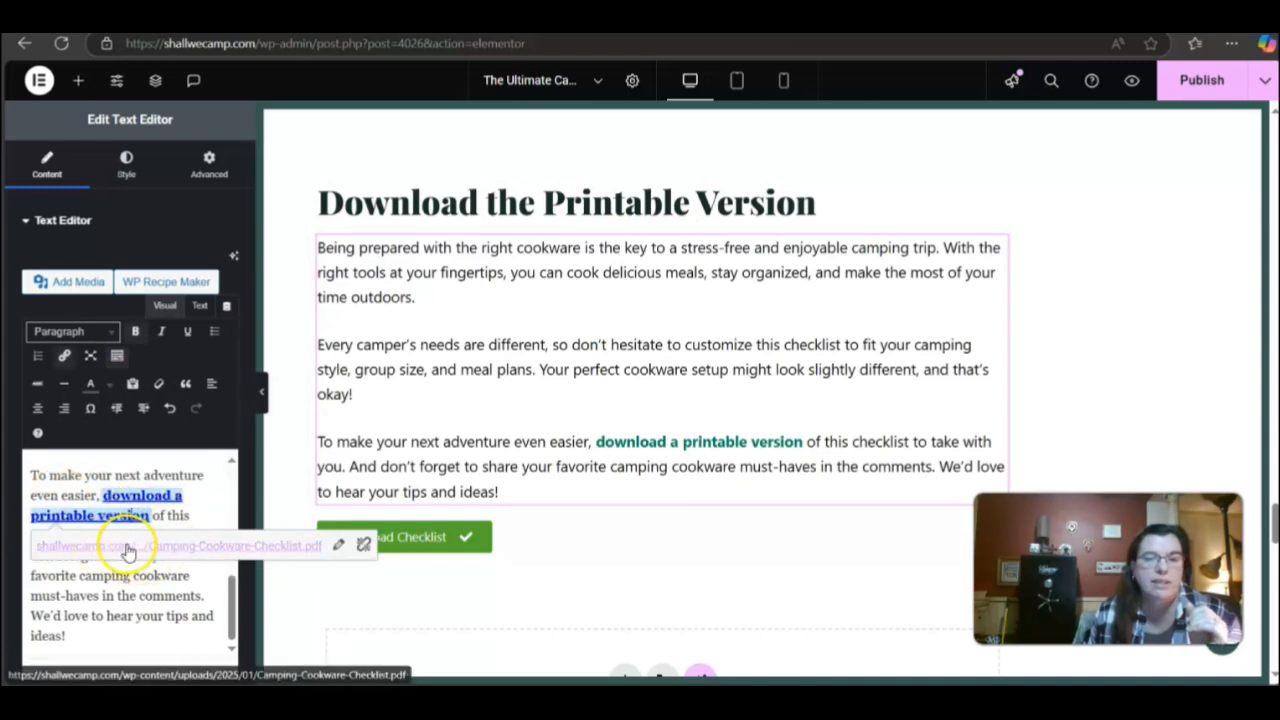
{"action": "left_click", "coordinate": [576, 541]}
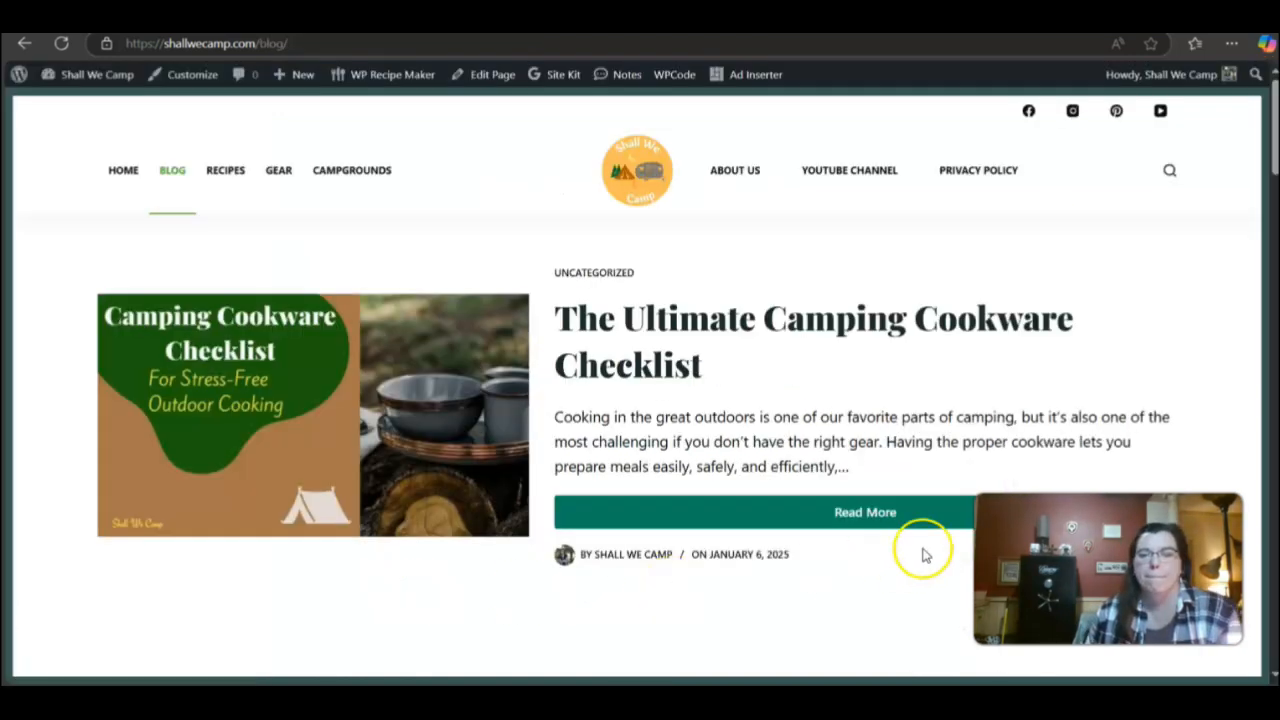
Open the published post "The Ultimate Camping Cookware Checklist" from the site's blog page and find its checklist image
{"action": "left_click", "coordinate": [741, 338]}
{"action": "scroll", "coordinate": [720, 370], "scroll_direction": "down", "scroll_amount": 2}
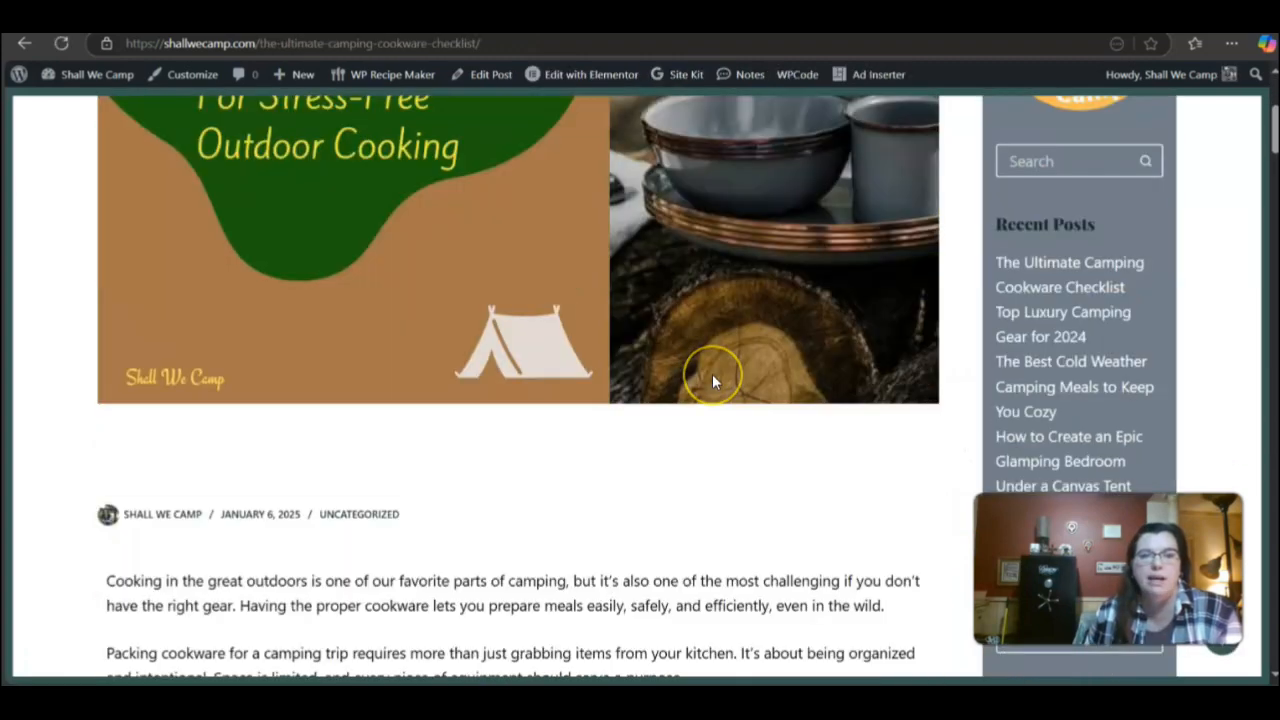
{"action": "scroll", "coordinate": [680, 380], "scroll_direction": "down", "scroll_amount": 8}
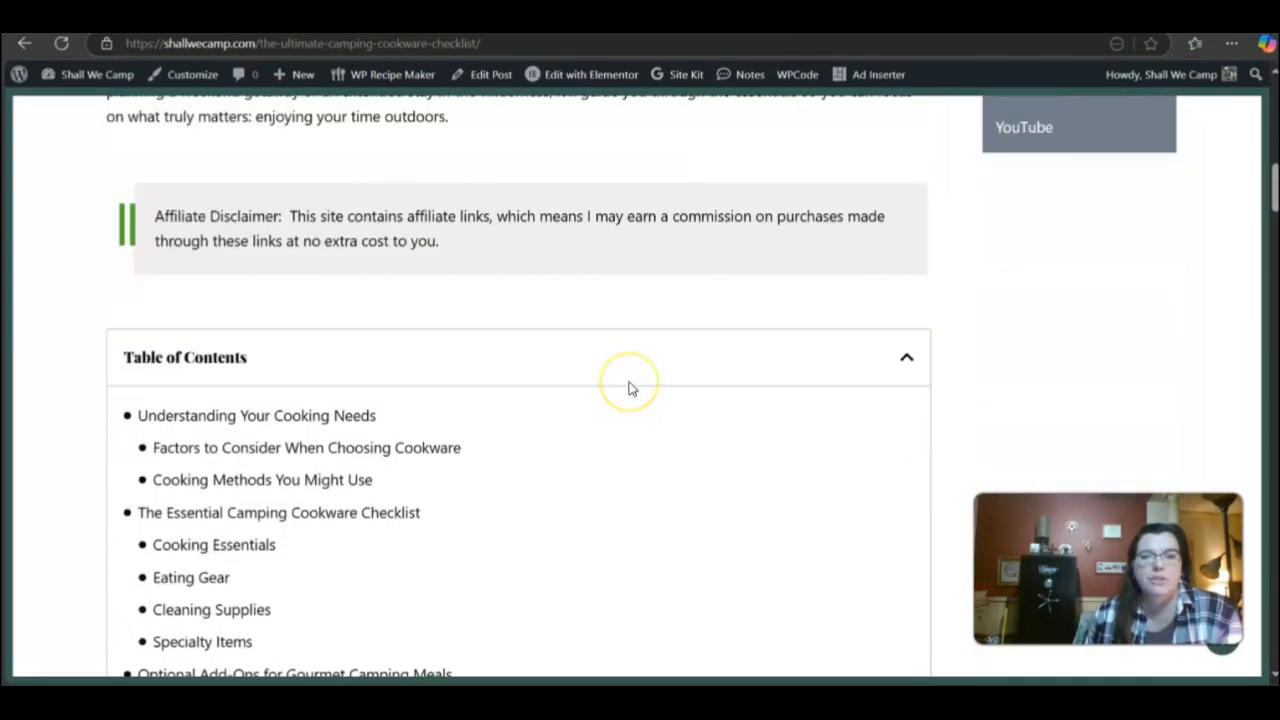
{"action": "scroll", "coordinate": [629, 388], "scroll_direction": "down", "scroll_amount": 10}
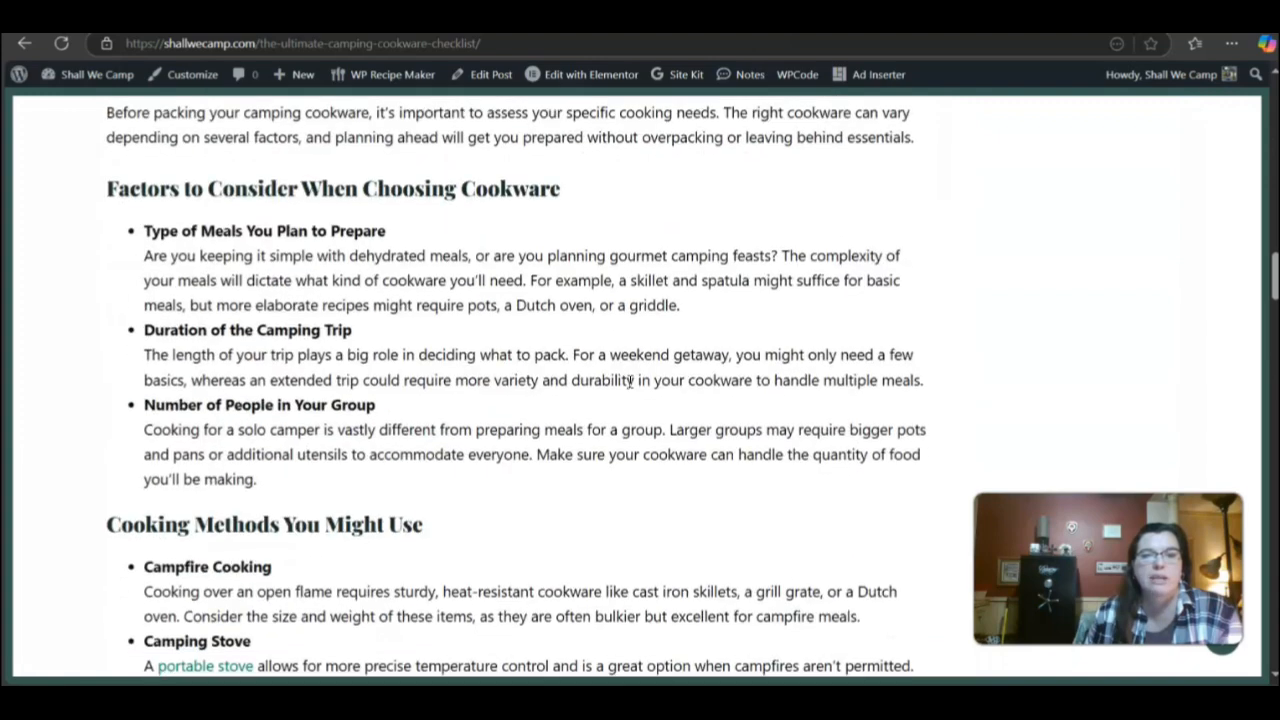
{"action": "scroll", "coordinate": [629, 386], "scroll_direction": "down", "scroll_amount": 9}
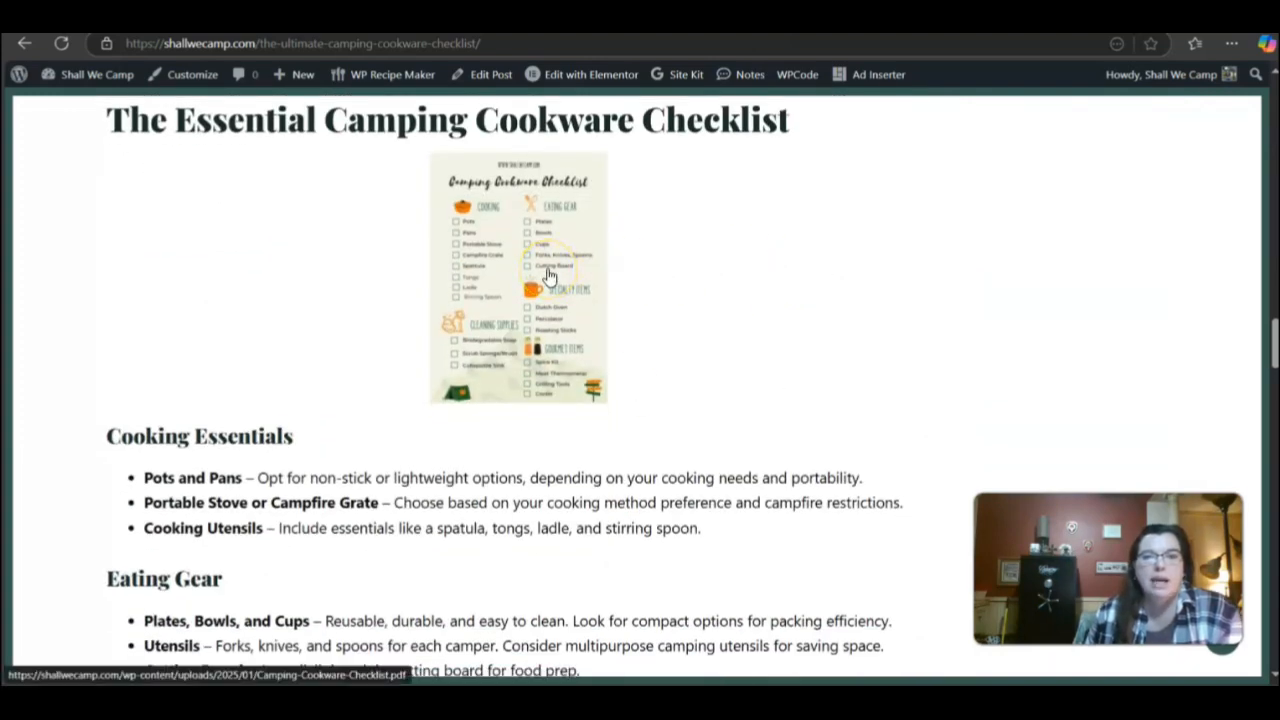
Test the checklist image's link on the published post, look over the linked file and close it
{"action": "left_click", "coordinate": [548, 275]}
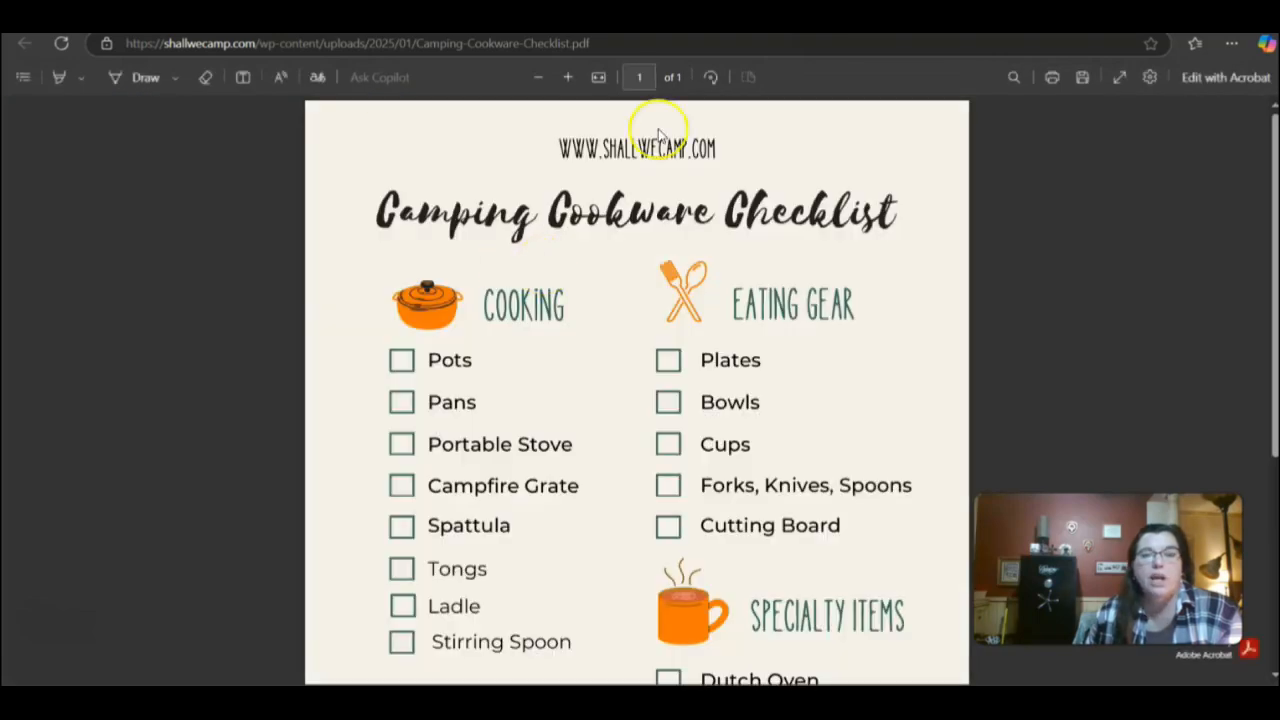
{"action": "left_click", "coordinate": [830, 301]}
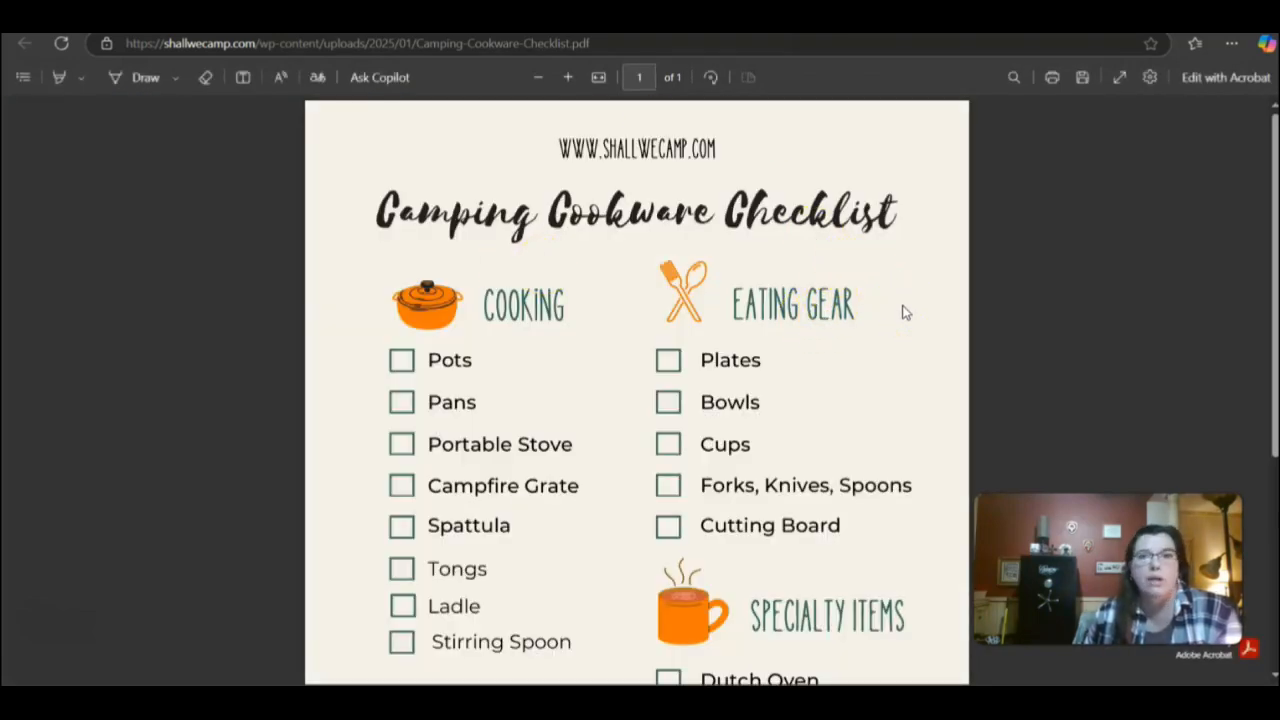
{"action": "scroll", "coordinate": [903, 313], "scroll_direction": "down", "scroll_amount": 3}
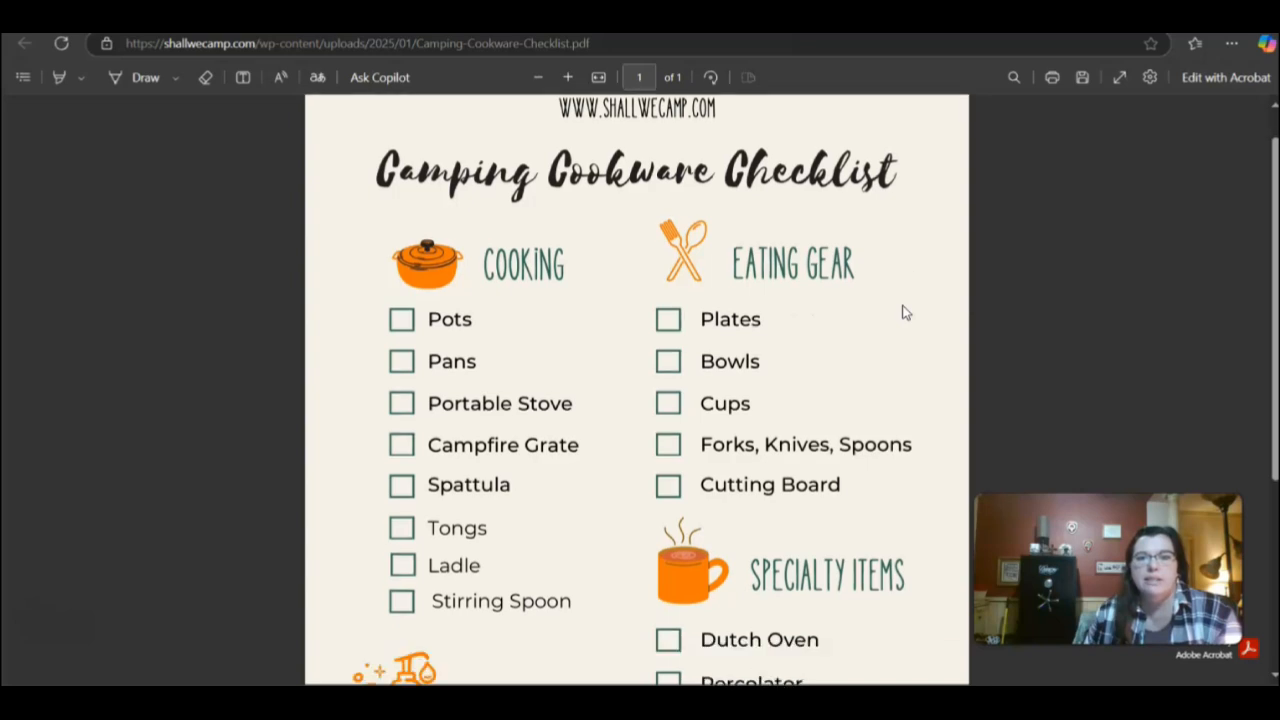
{"action": "scroll", "coordinate": [903, 313], "scroll_direction": "up", "scroll_amount": 3}
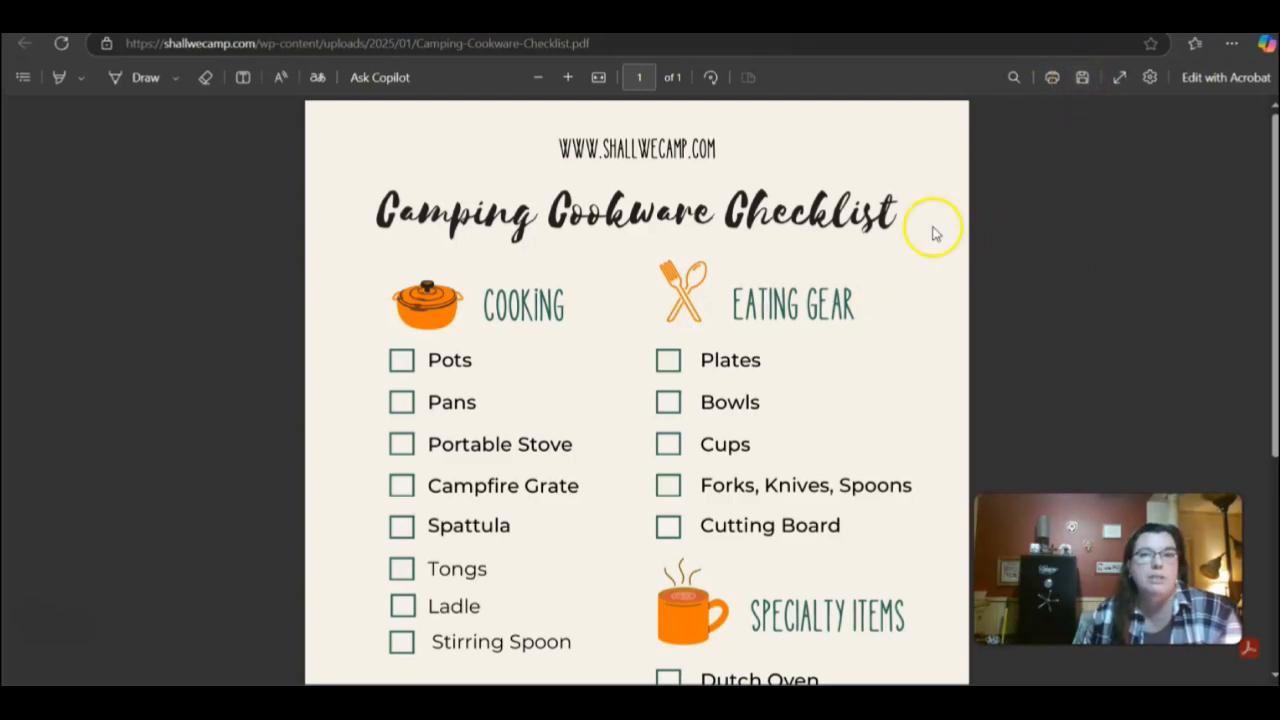
{"action": "key", "text": "ctrl+w"}
Test the "download a printable version" link and the Download Checklist link in the published post's "Download the Printable Version" section
{"action": "scroll", "coordinate": [614, 327], "scroll_direction": "down", "scroll_amount": 15}
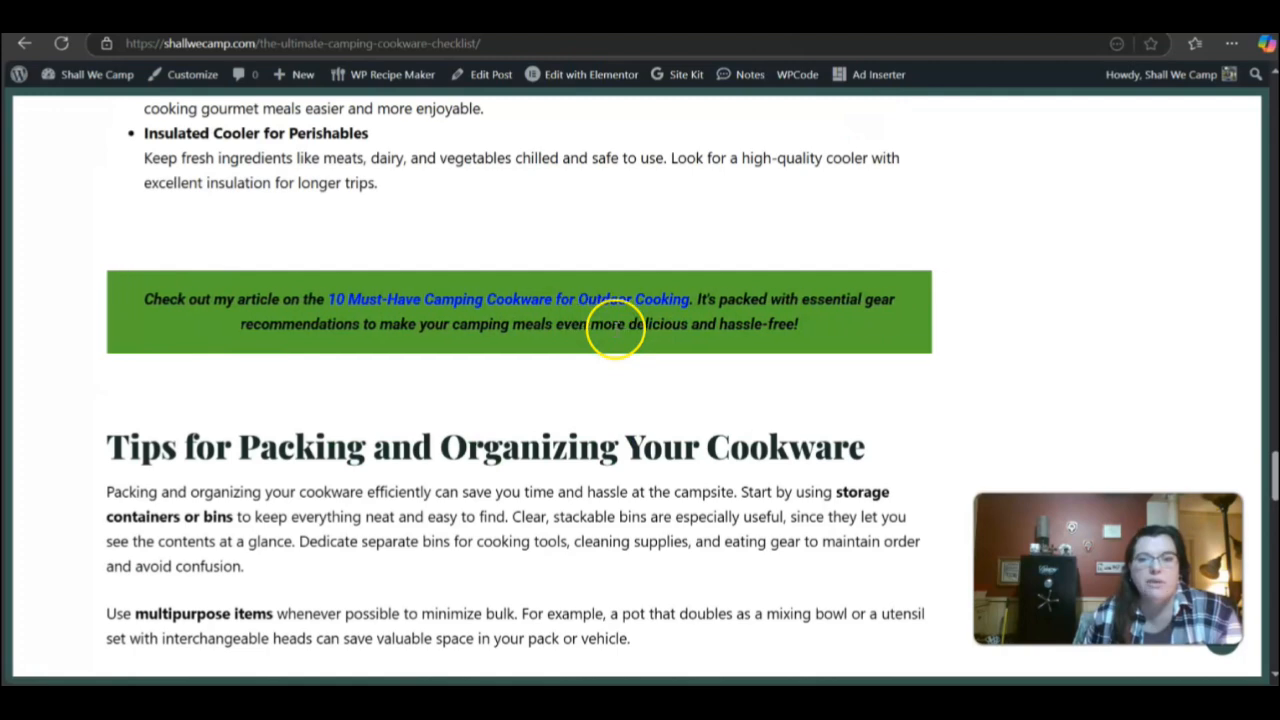
{"action": "scroll", "coordinate": [614, 327], "scroll_direction": "down", "scroll_amount": 8}
{"action": "scroll", "coordinate": [615, 335], "scroll_direction": "up", "scroll_amount": 3}
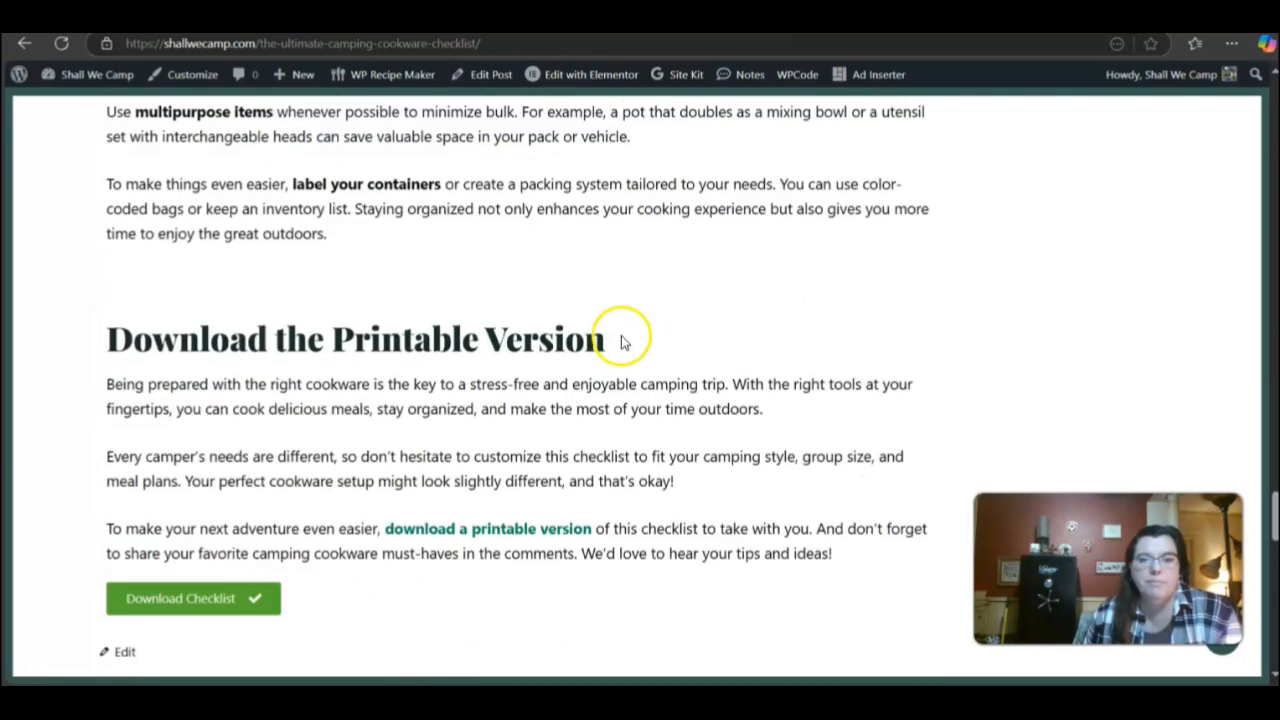
{"action": "scroll", "coordinate": [622, 345], "scroll_direction": "down", "scroll_amount": 1}
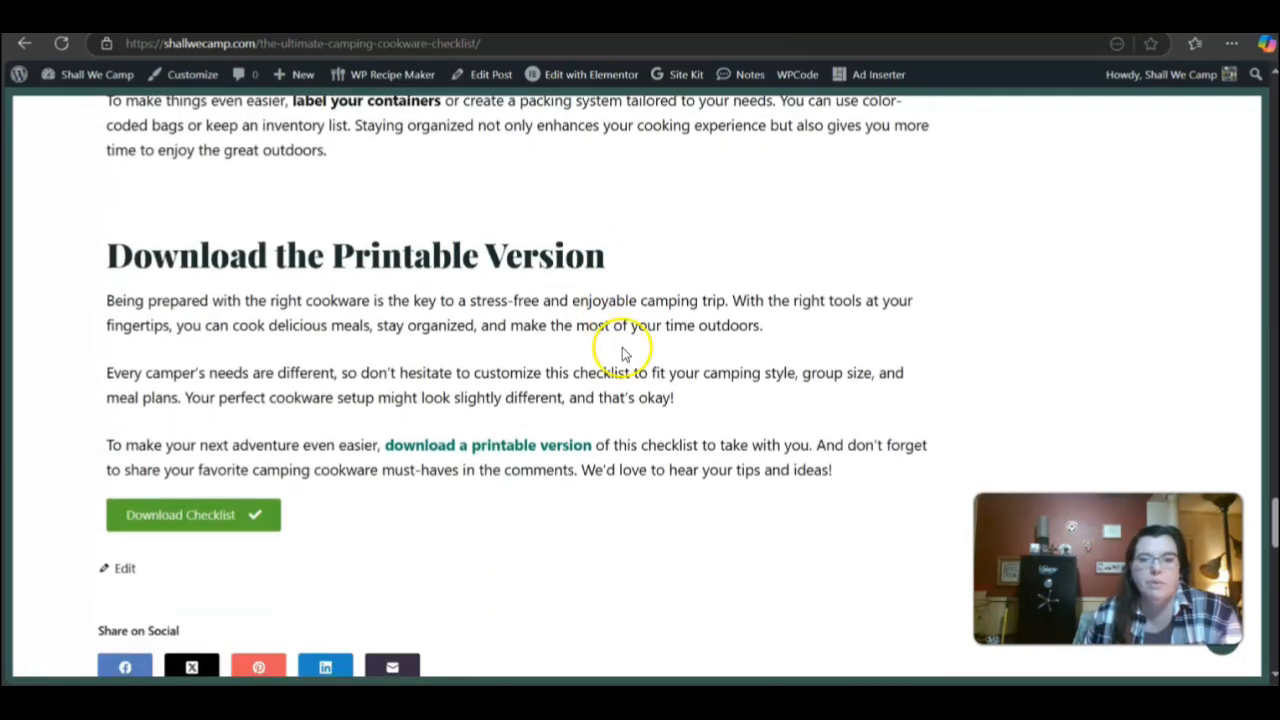
{"action": "left_click", "coordinate": [513, 449]}
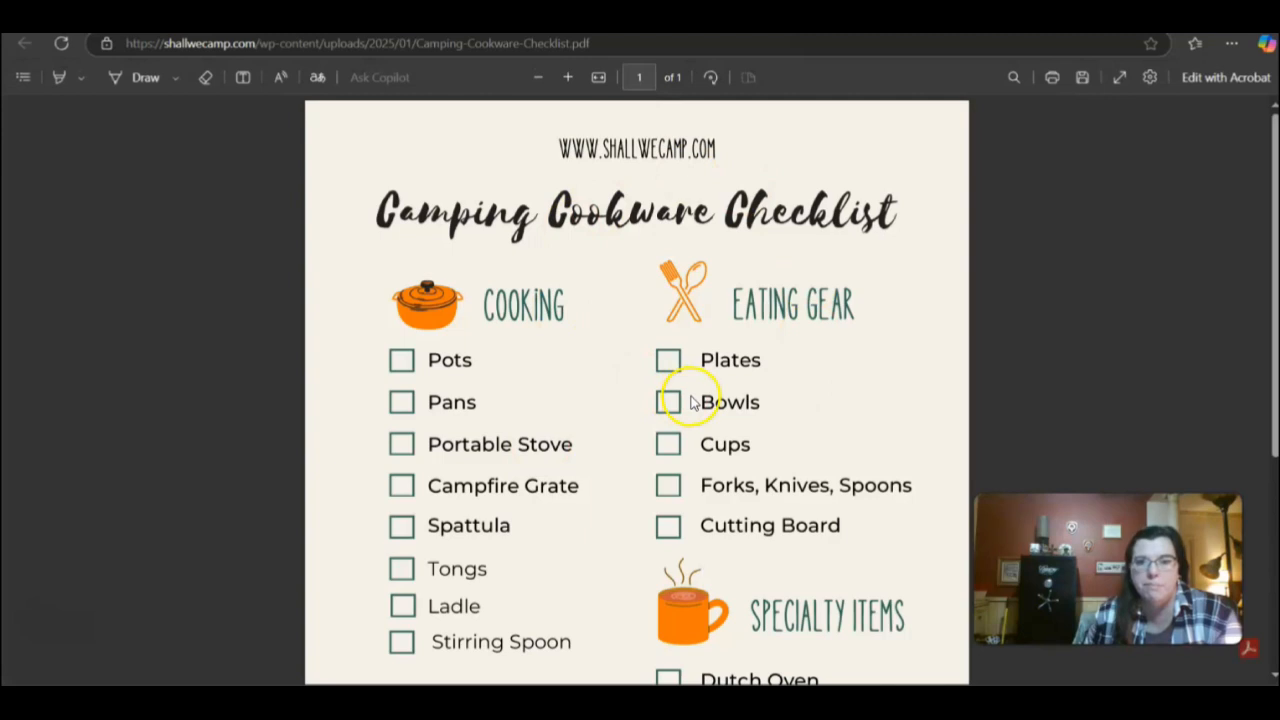
{"action": "key", "text": "ctrl+w"}
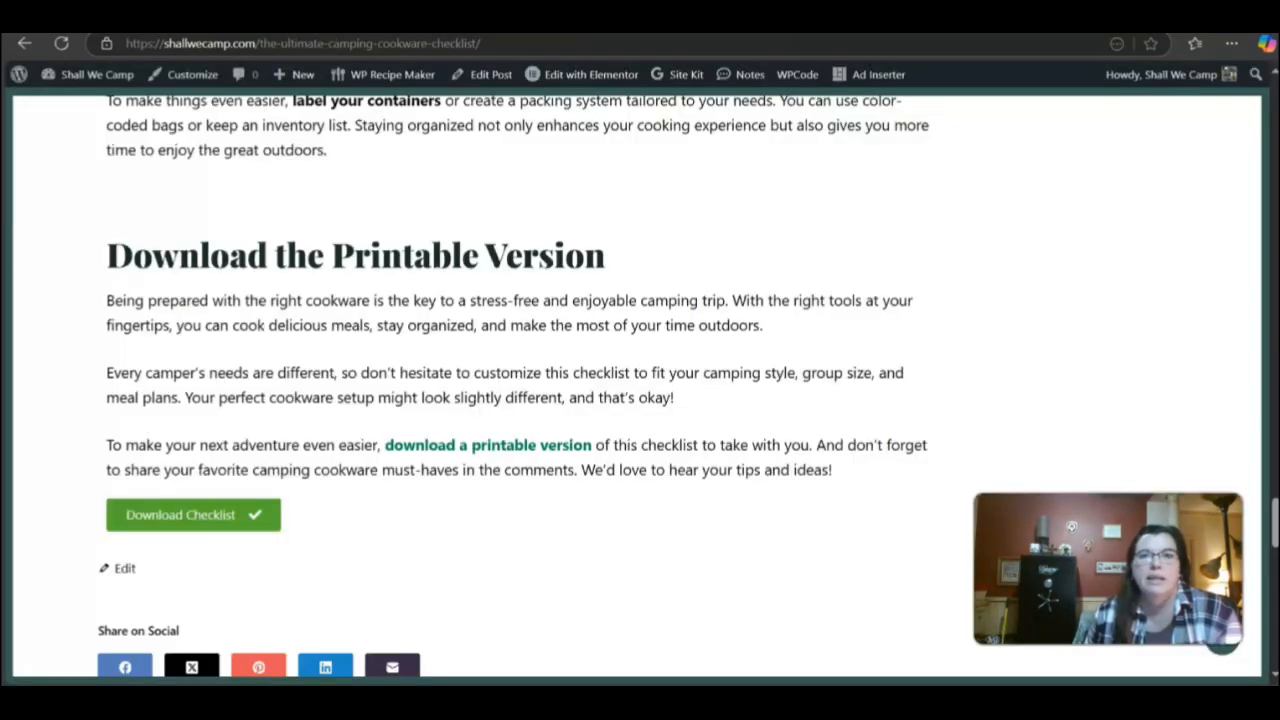
{"action": "left_click", "coordinate": [223, 514]}
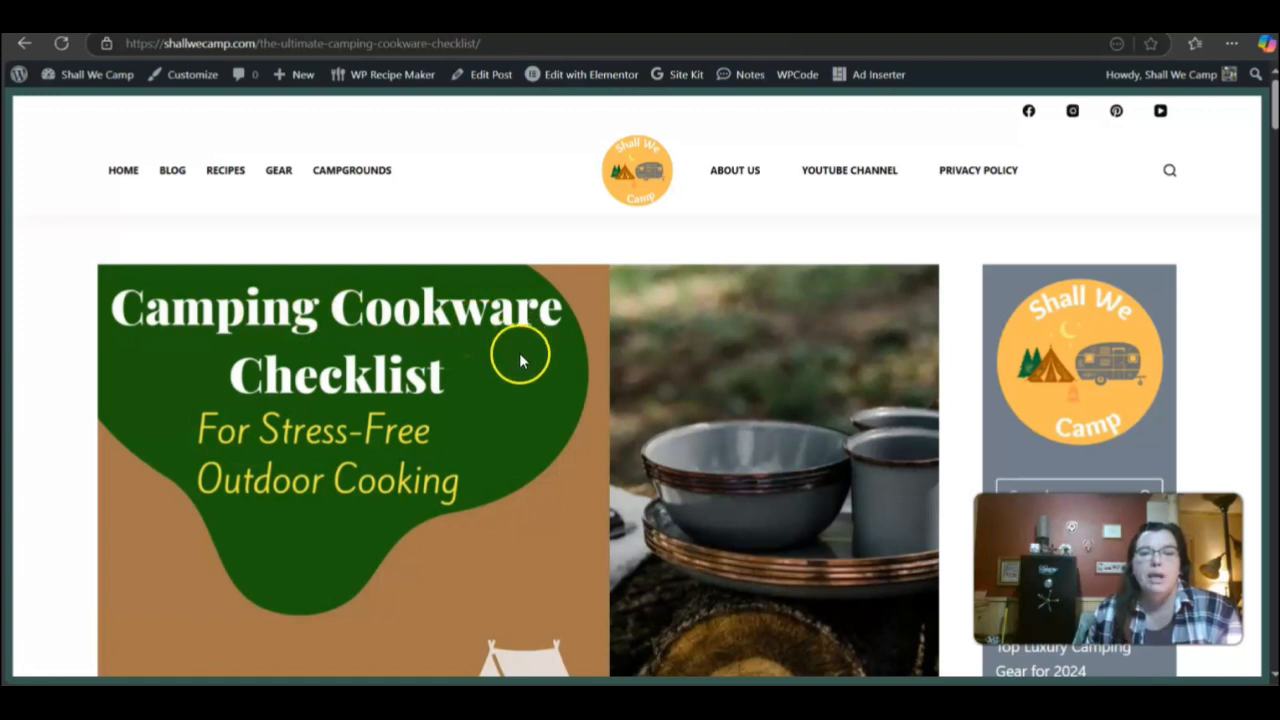
{"action": "scroll", "coordinate": [522, 368], "scroll_direction": "down", "scroll_amount": 1}
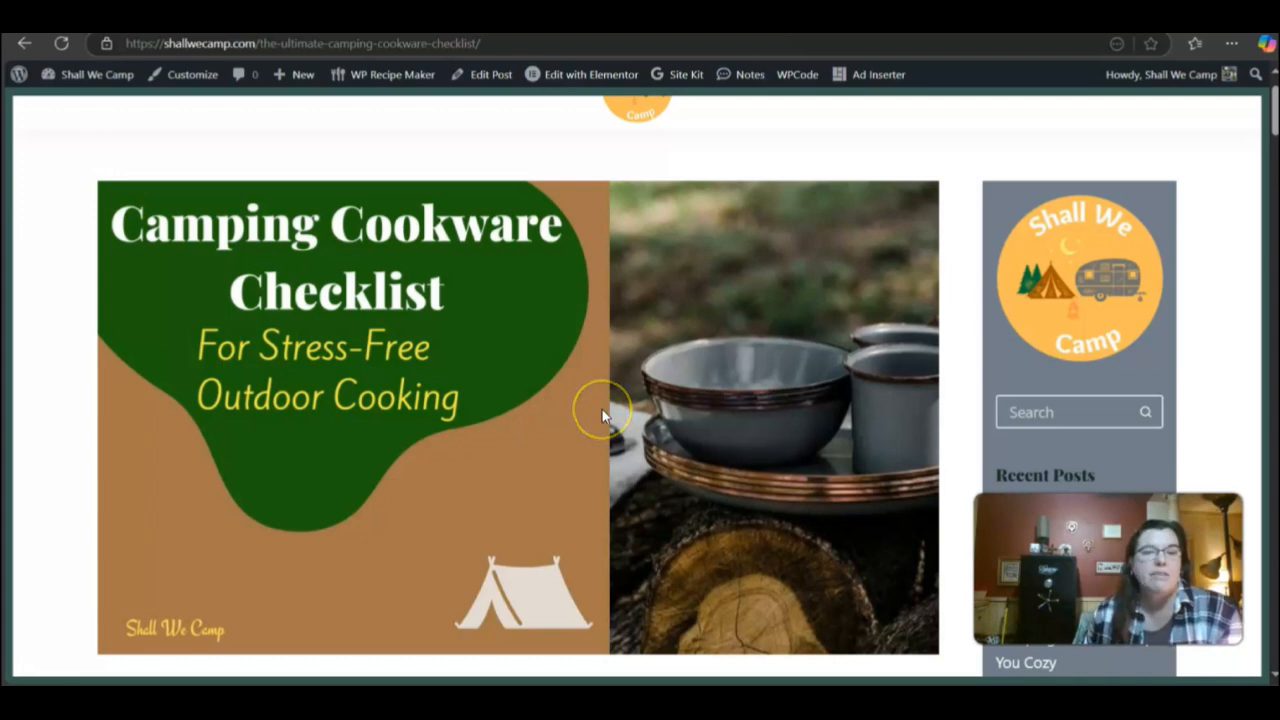
{"action": "scroll", "coordinate": [617, 406], "scroll_direction": "up", "scroll_amount": 1}
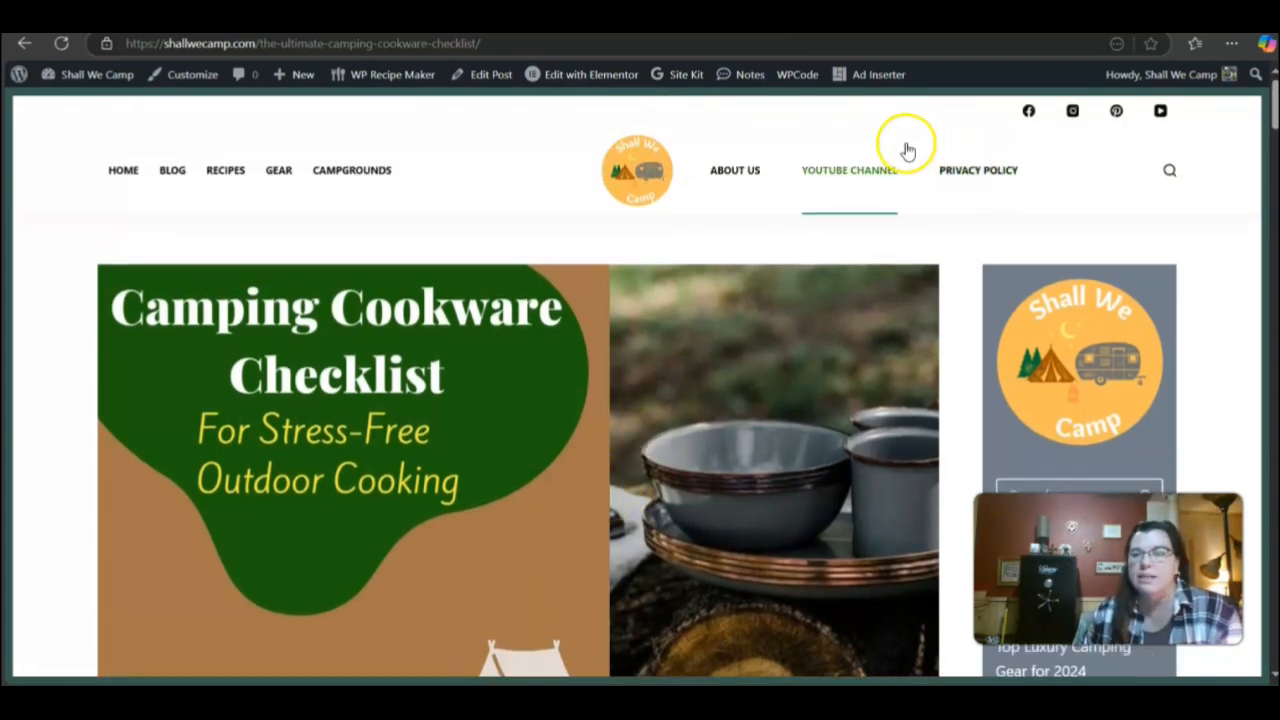